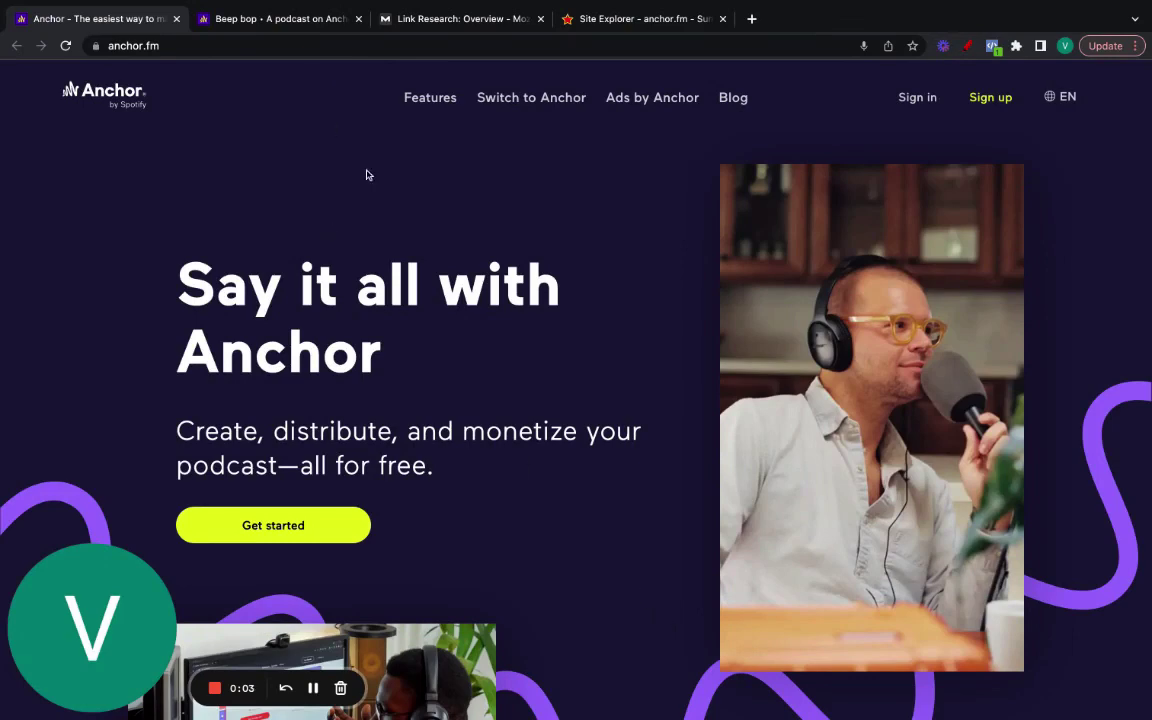
- Compare anchor.fm's link authority figures in Moz Link Explorer and Majestic Site Explorer
{"action": "left_click", "coordinate": [456, 22]}
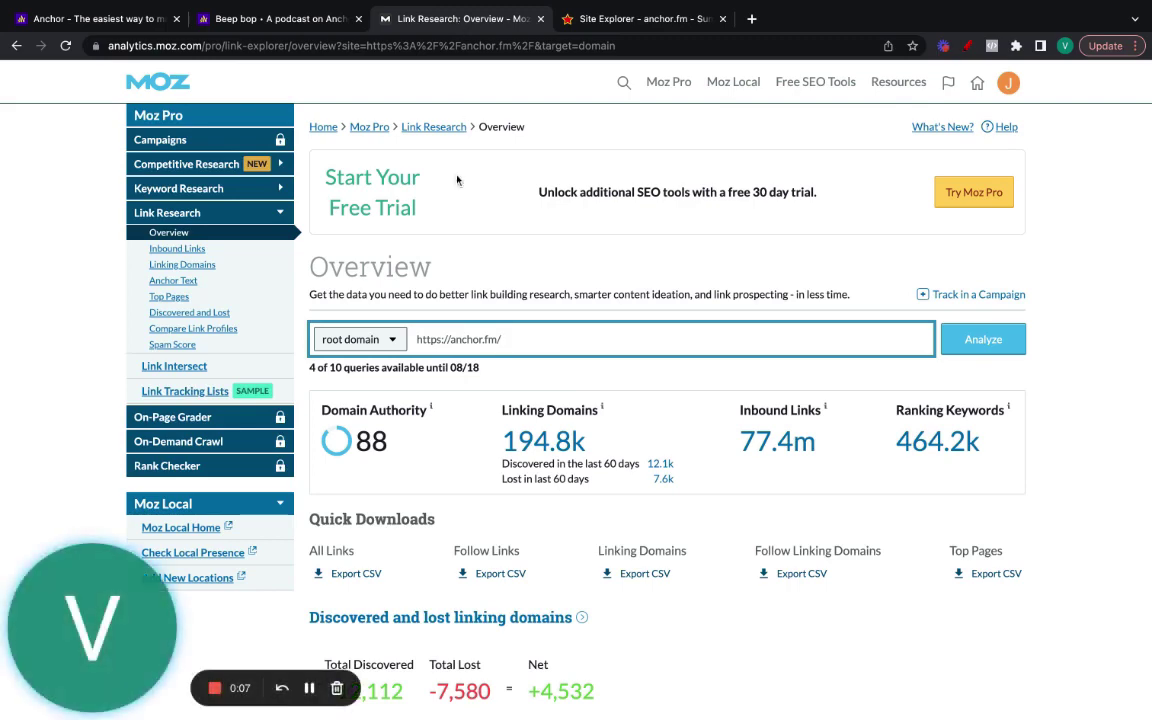
{"action": "left_click", "coordinate": [643, 40]}
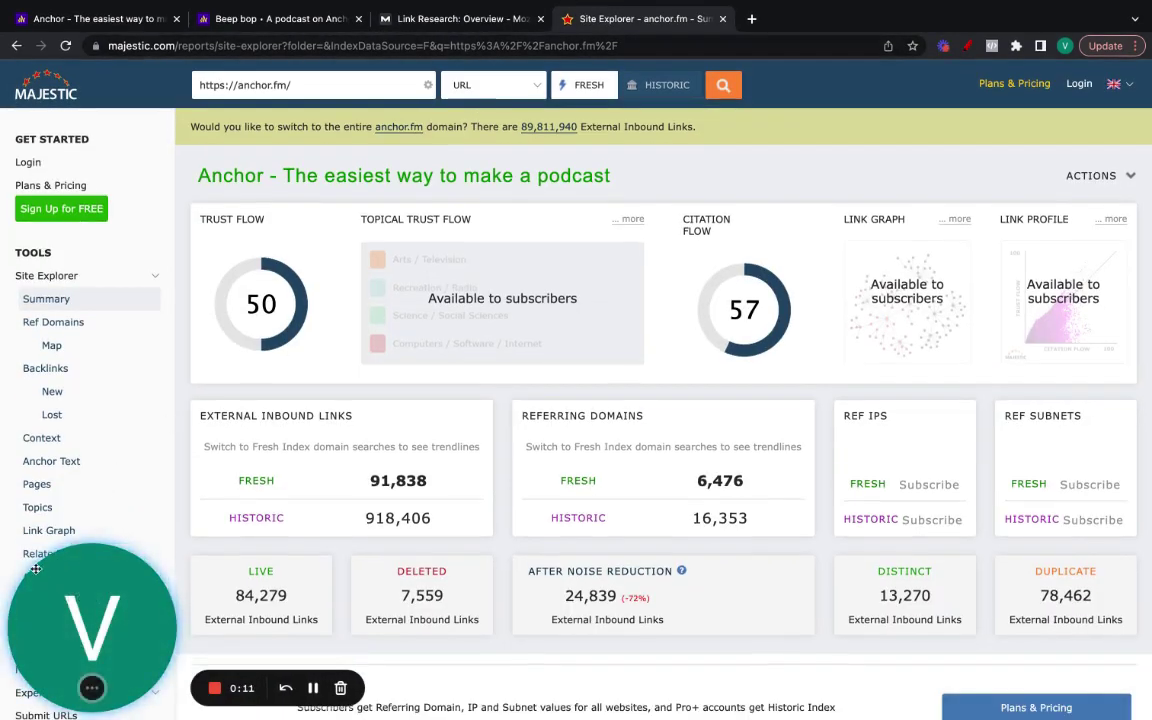
{"action": "left_click", "coordinate": [86, 687]}
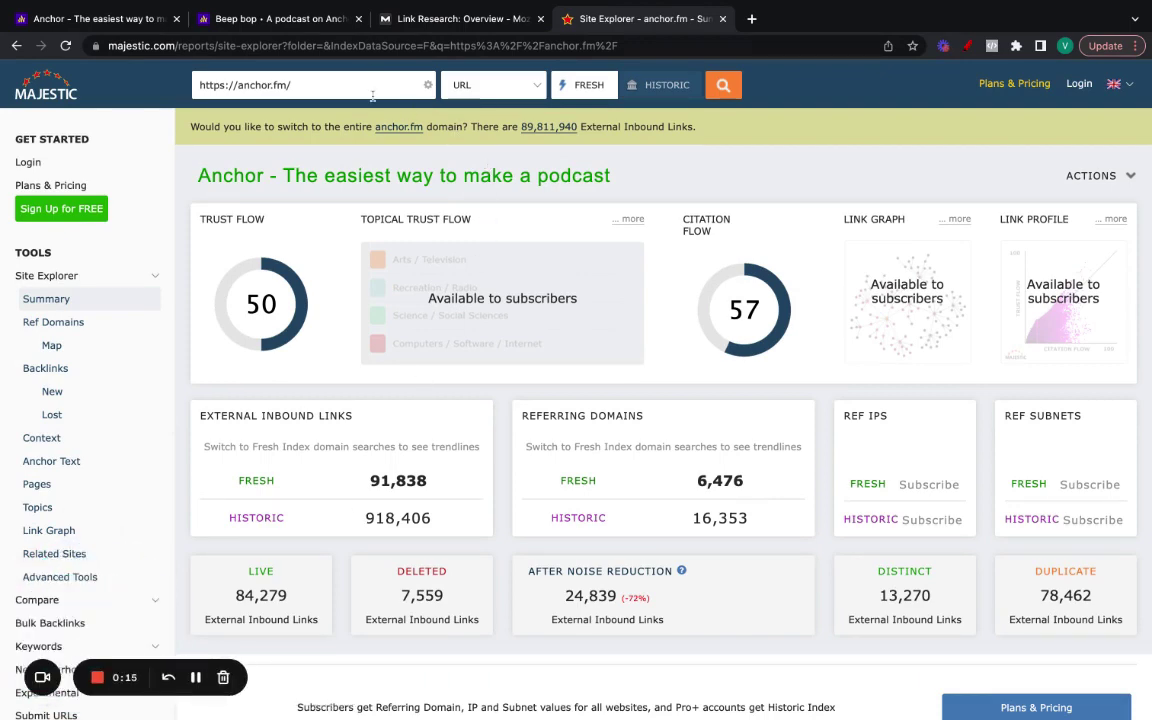
{"action": "left_click", "coordinate": [432, 22]}
{"action": "left_click", "coordinate": [292, 25]}
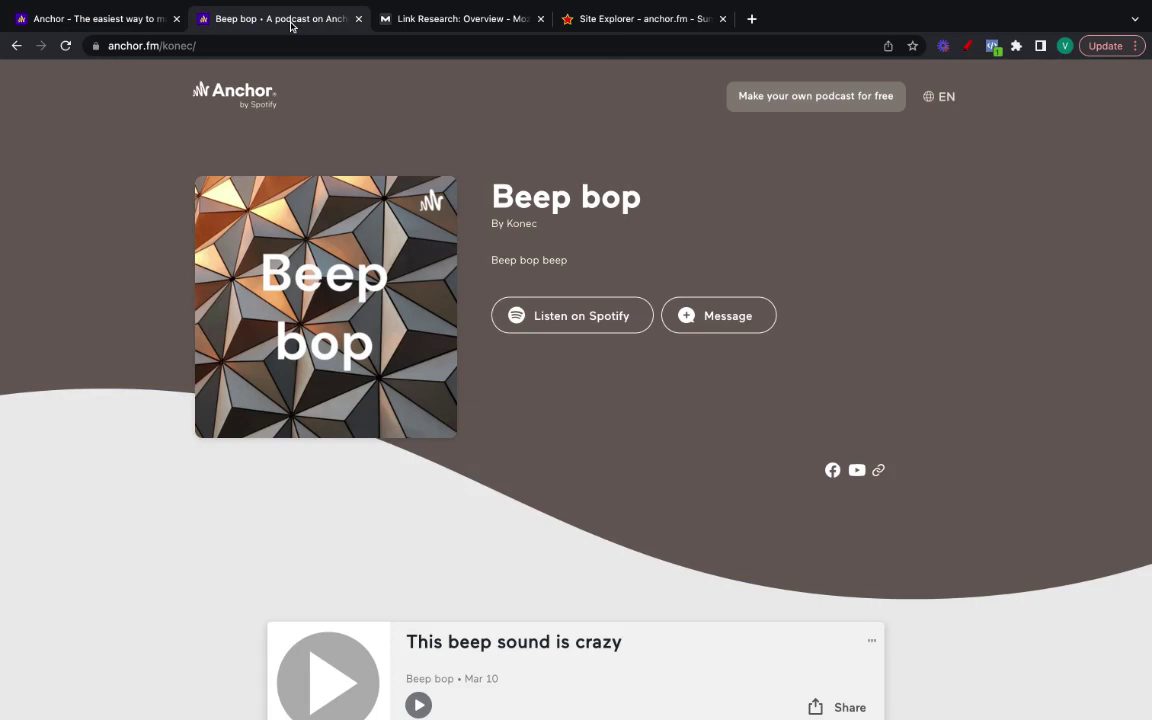
{"action": "scroll", "coordinate": [496, 373], "scroll_direction": "down", "scroll_amount": 2}
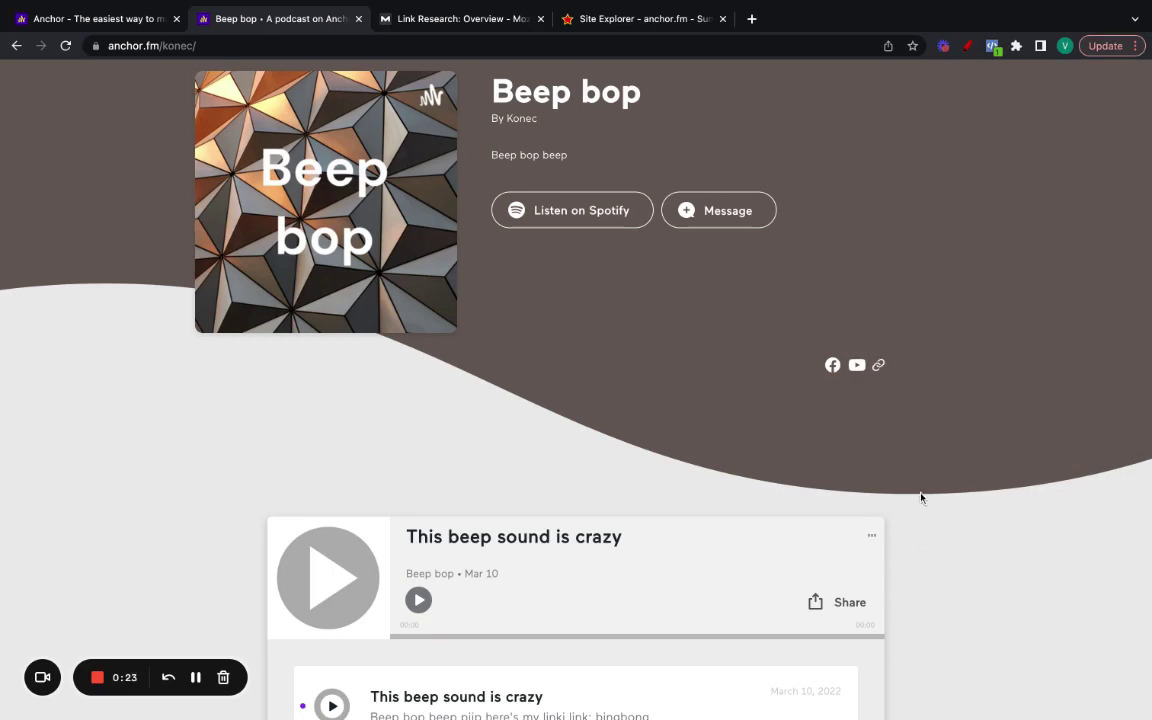
{"action": "key", "text": "ctrl+shift+i"}
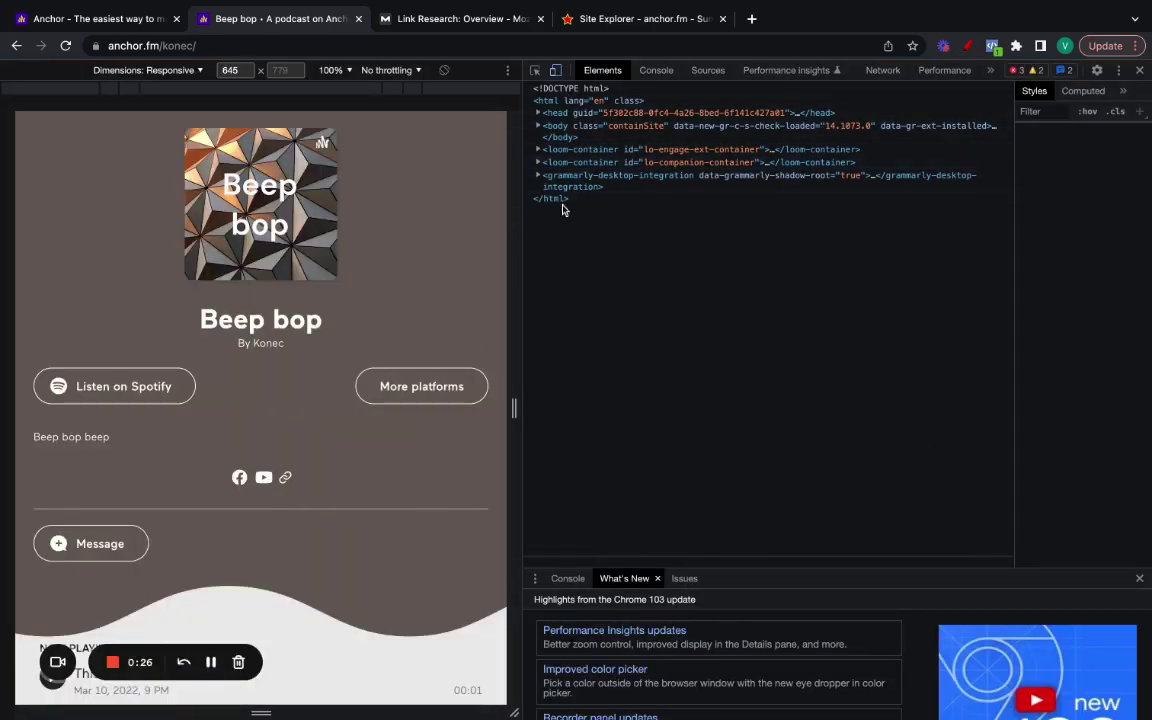
{"action": "left_click", "coordinate": [535, 70]}
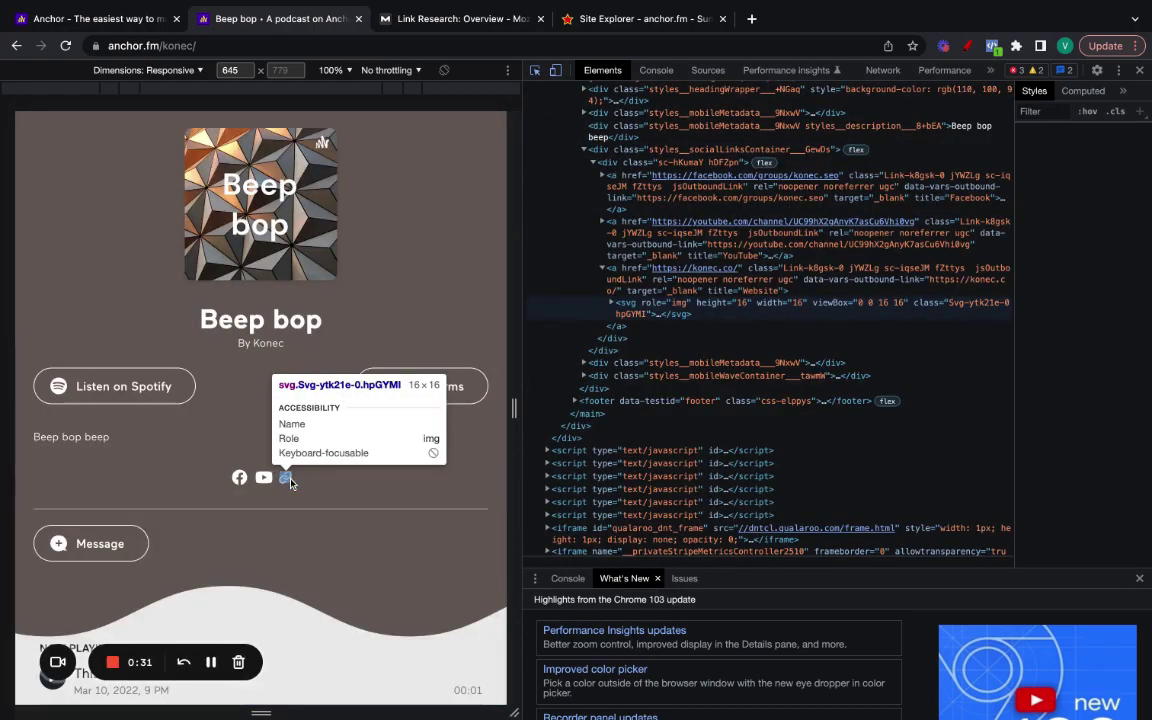
{"action": "left_click", "coordinate": [287, 479]}
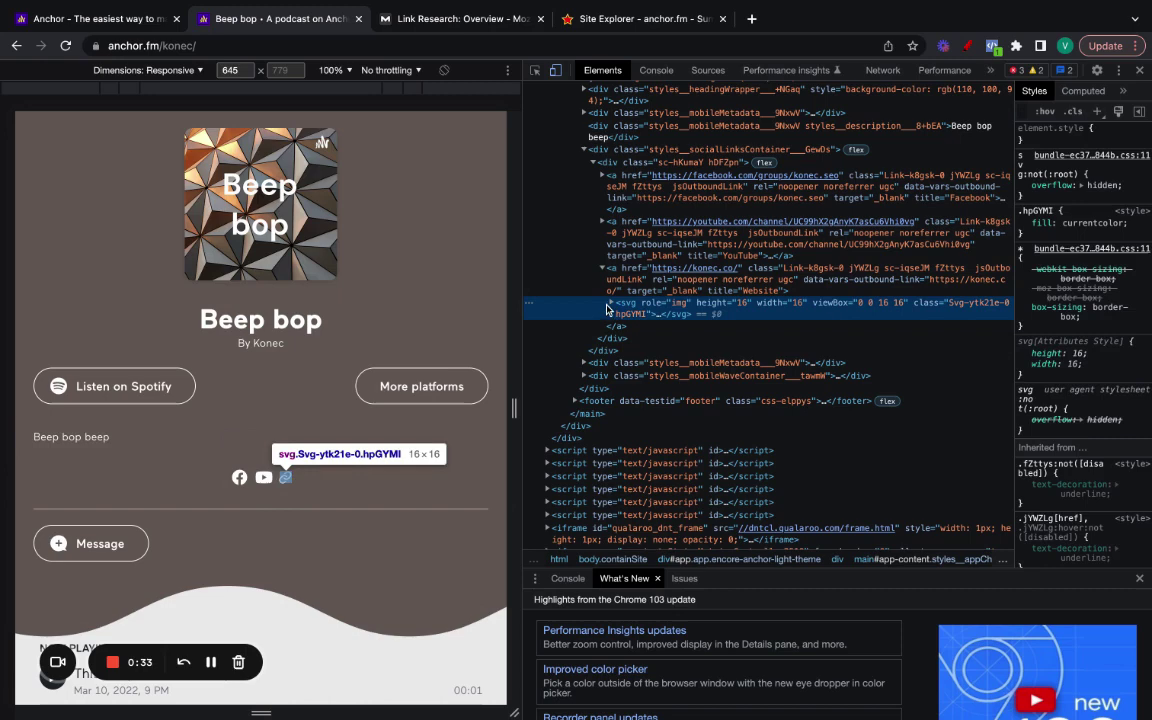
{"action": "scroll", "coordinate": [790, 305], "scroll_direction": "down", "scroll_amount": 1}
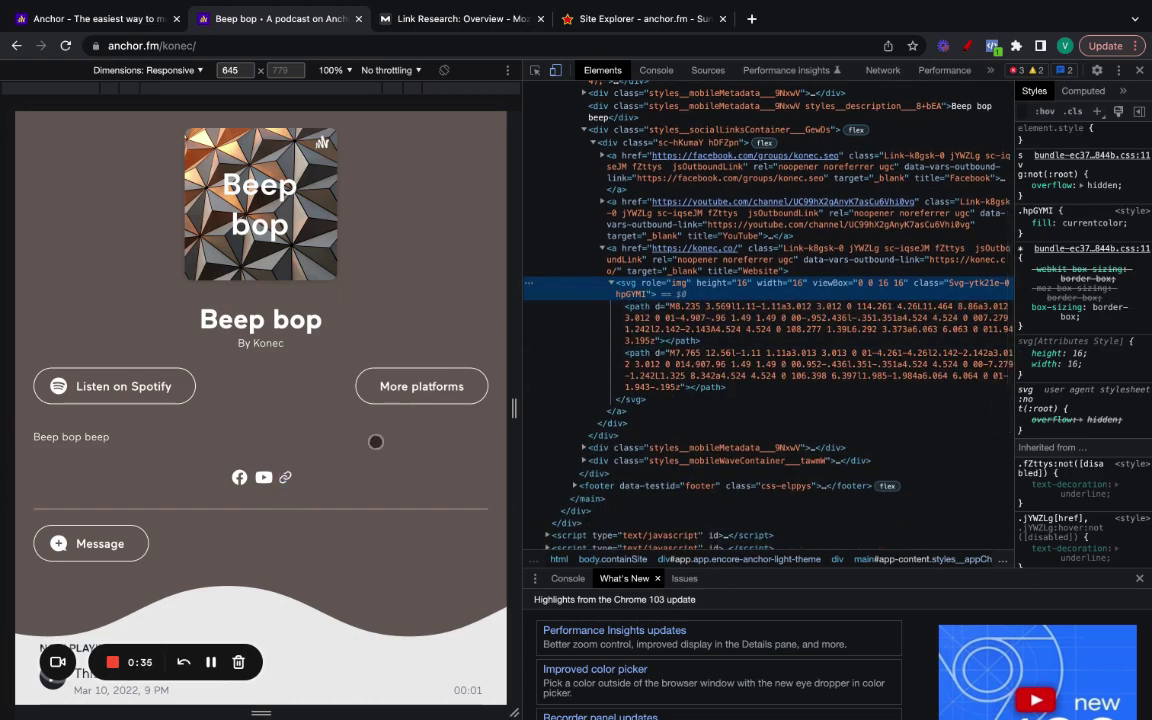
{"action": "left_click", "coordinate": [1139, 70]}
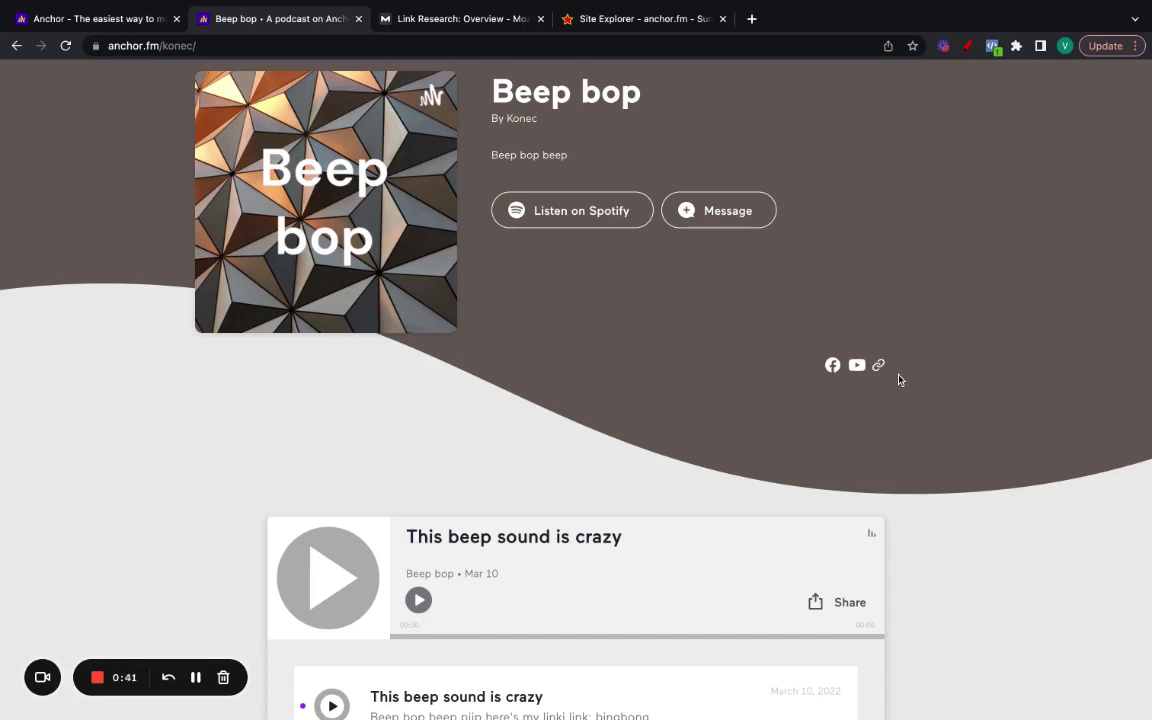
- From the Anchor homepage, go from the sign-up form to the login page to sign in
{"action": "scroll", "coordinate": [898, 376], "scroll_direction": "down", "scroll_amount": 4}
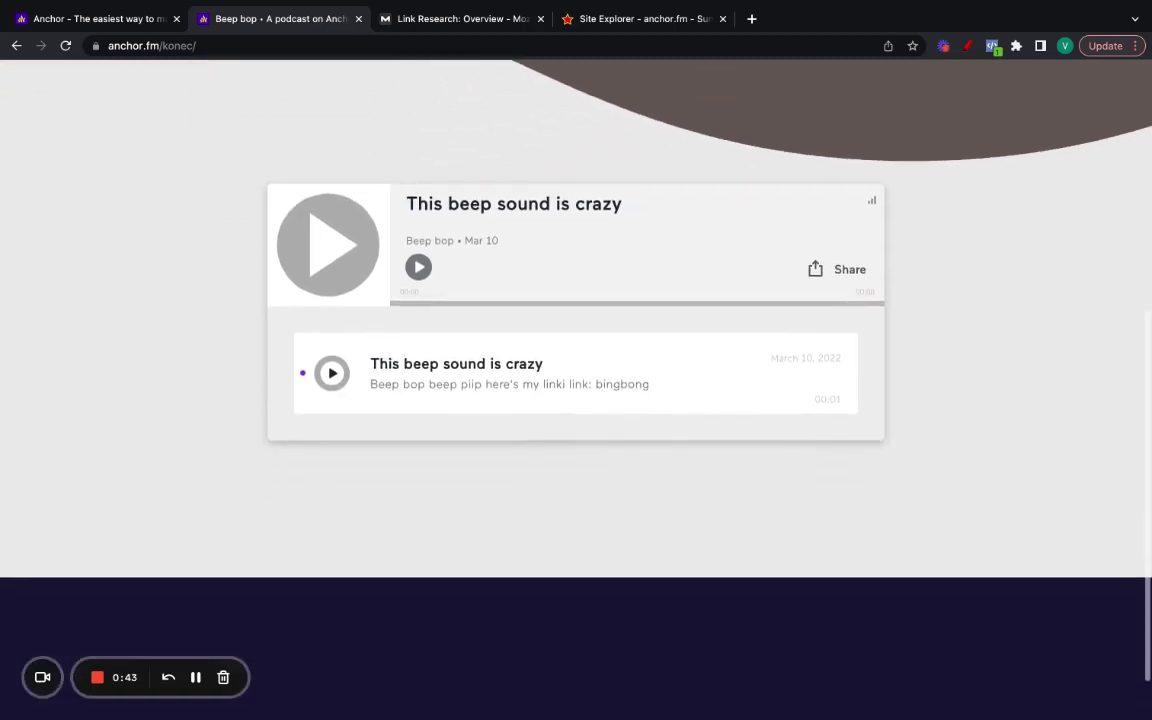
{"action": "scroll", "coordinate": [898, 376], "scroll_direction": "up", "scroll_amount": 5}
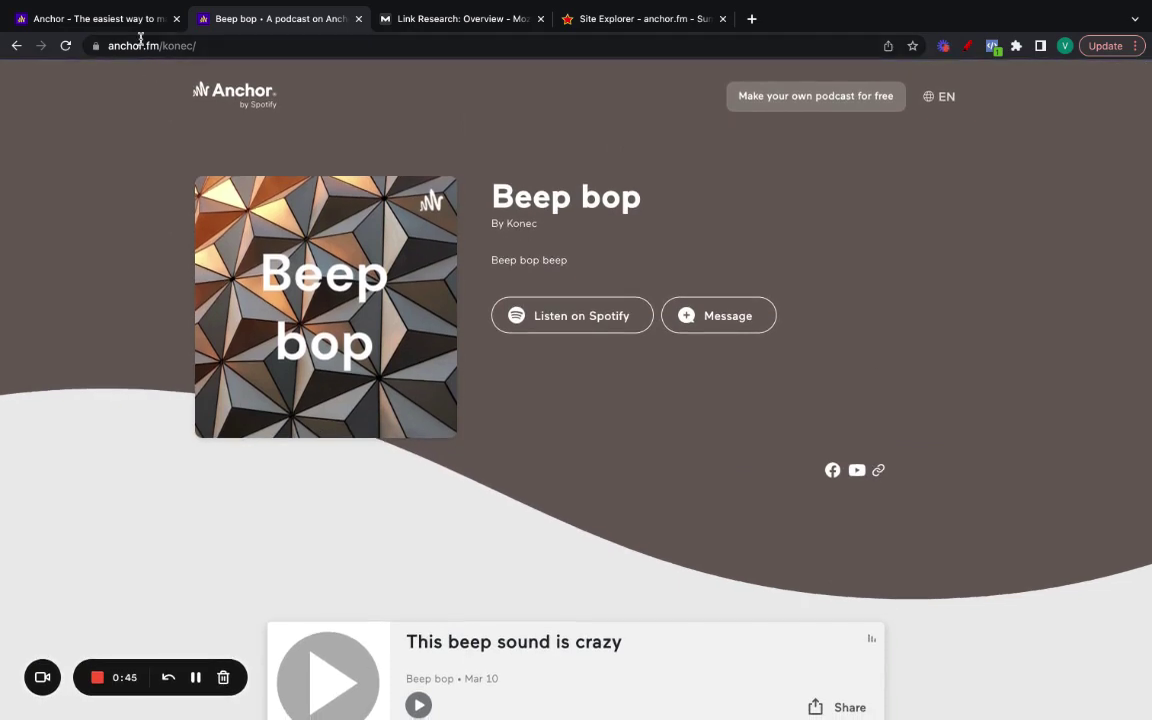
{"action": "left_click", "coordinate": [100, 18]}
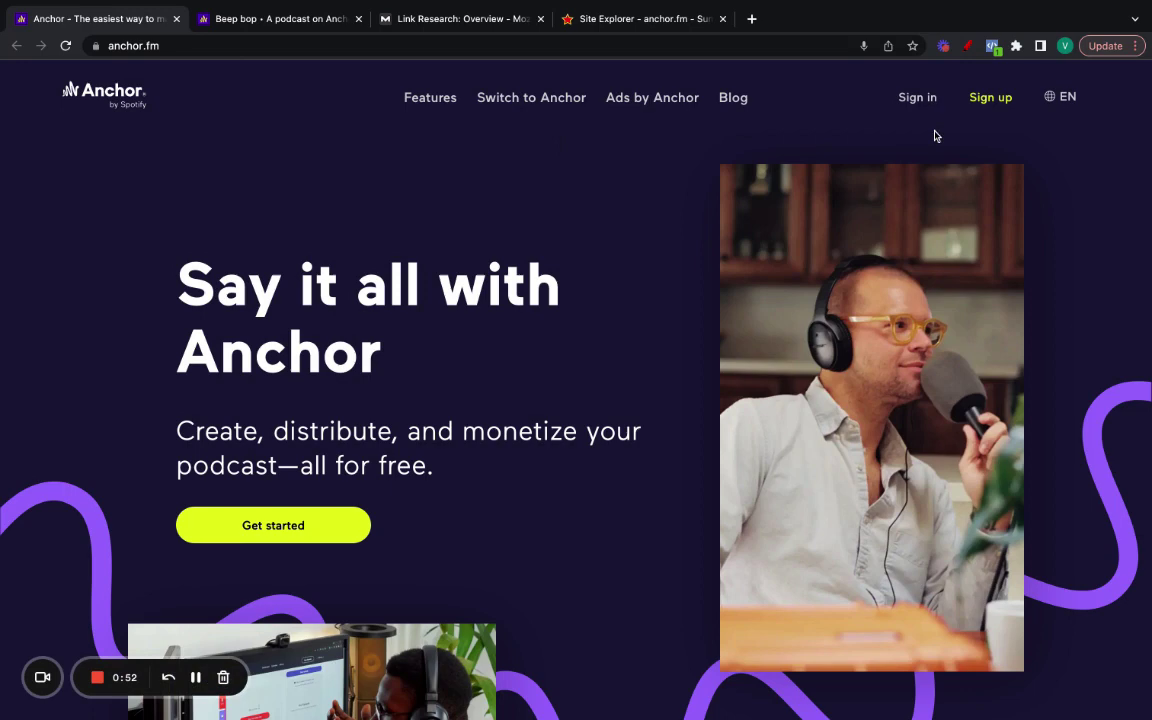
{"action": "left_click", "coordinate": [990, 97]}
{"action": "scroll", "coordinate": [627, 227], "scroll_direction": "down", "scroll_amount": 1}
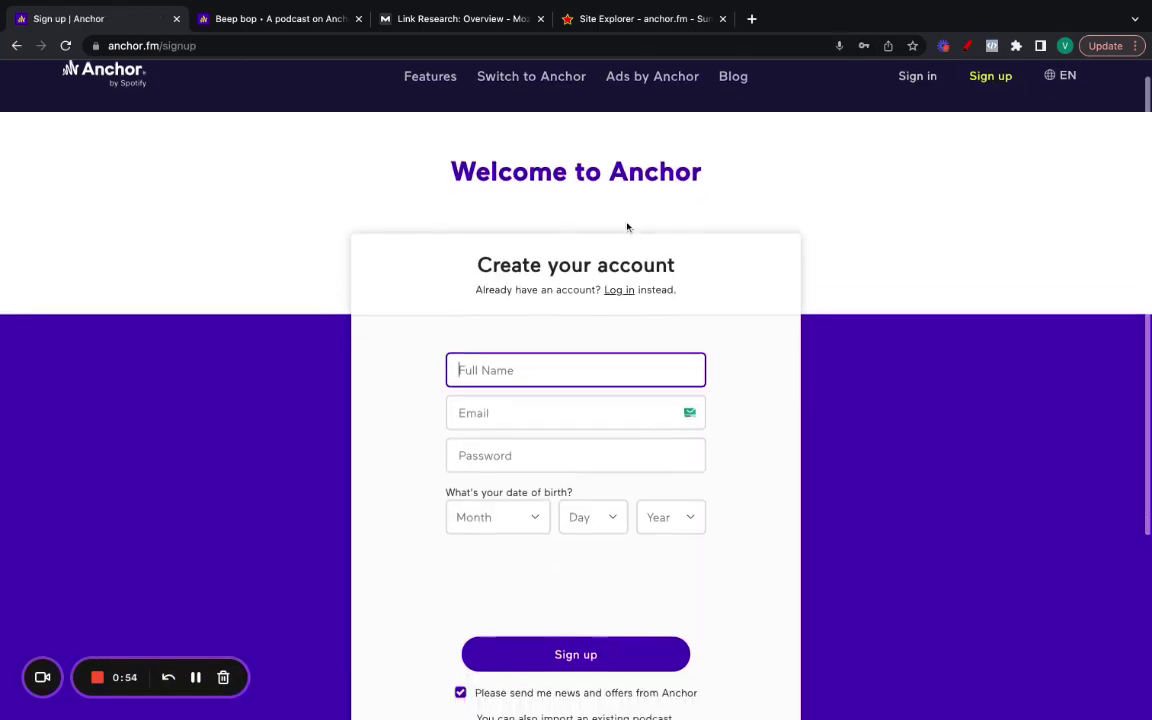
{"action": "scroll", "coordinate": [721, 301], "scroll_direction": "down", "scroll_amount": 1}
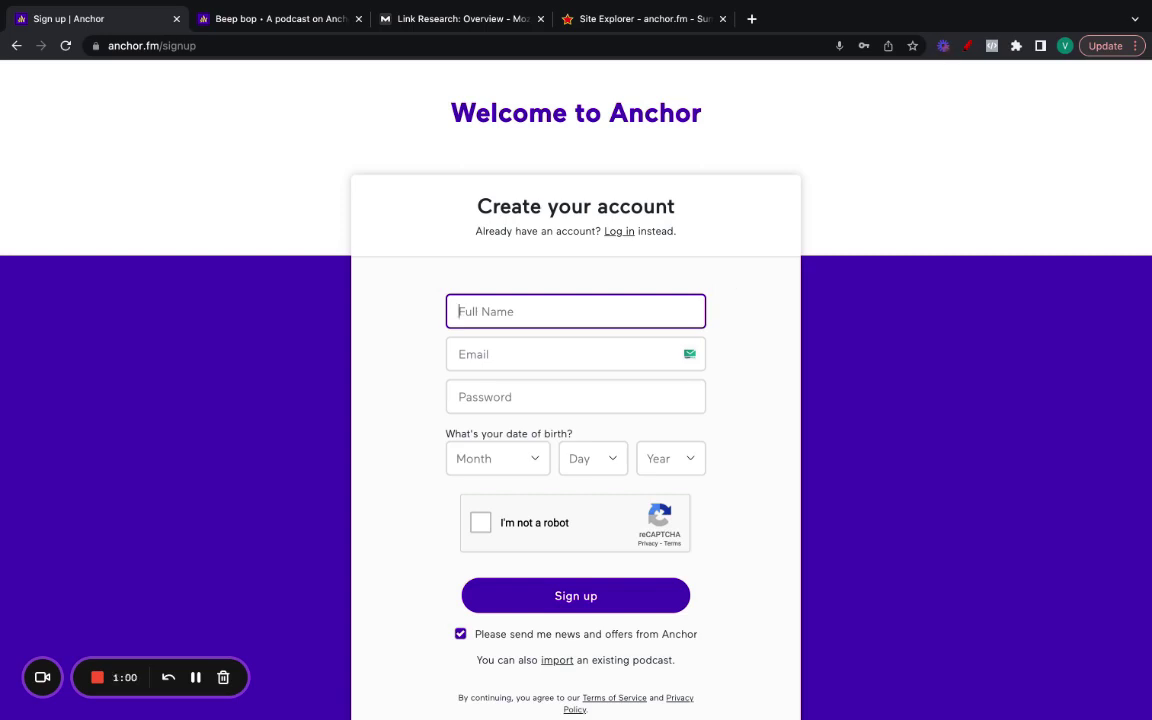
{"action": "left_click", "coordinate": [606, 236]}
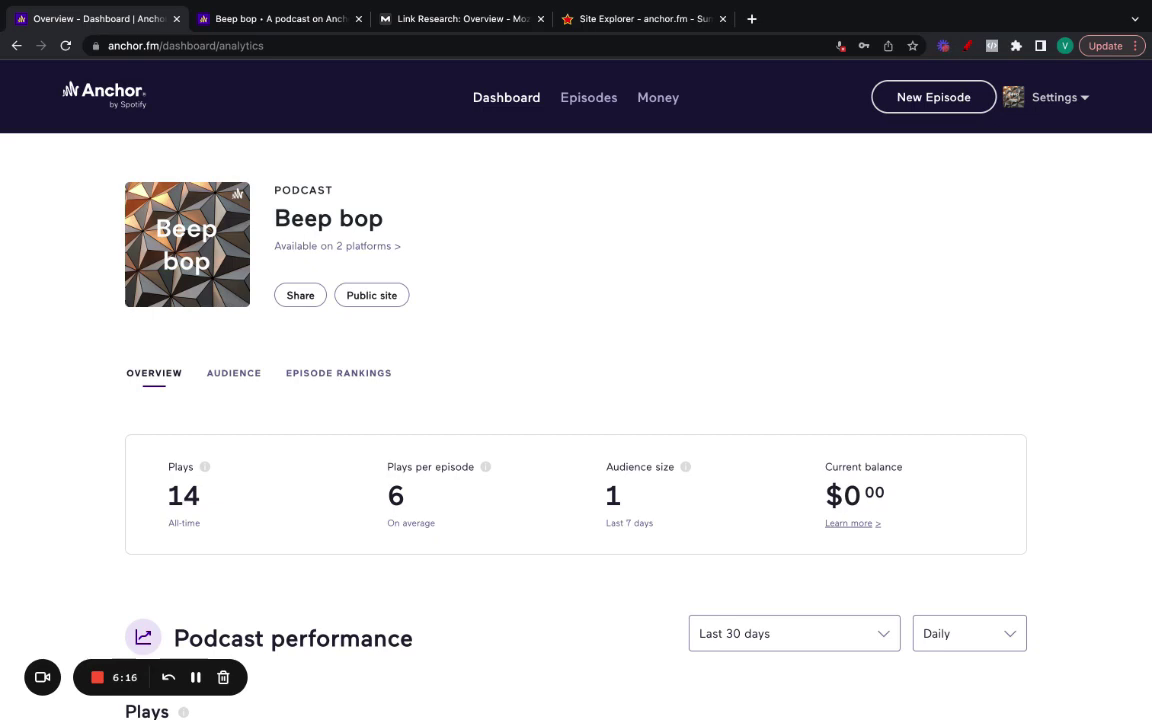
- Open the Beep bop podcast settings page from the Settings menu
{"action": "left_click", "coordinate": [1062, 100]}
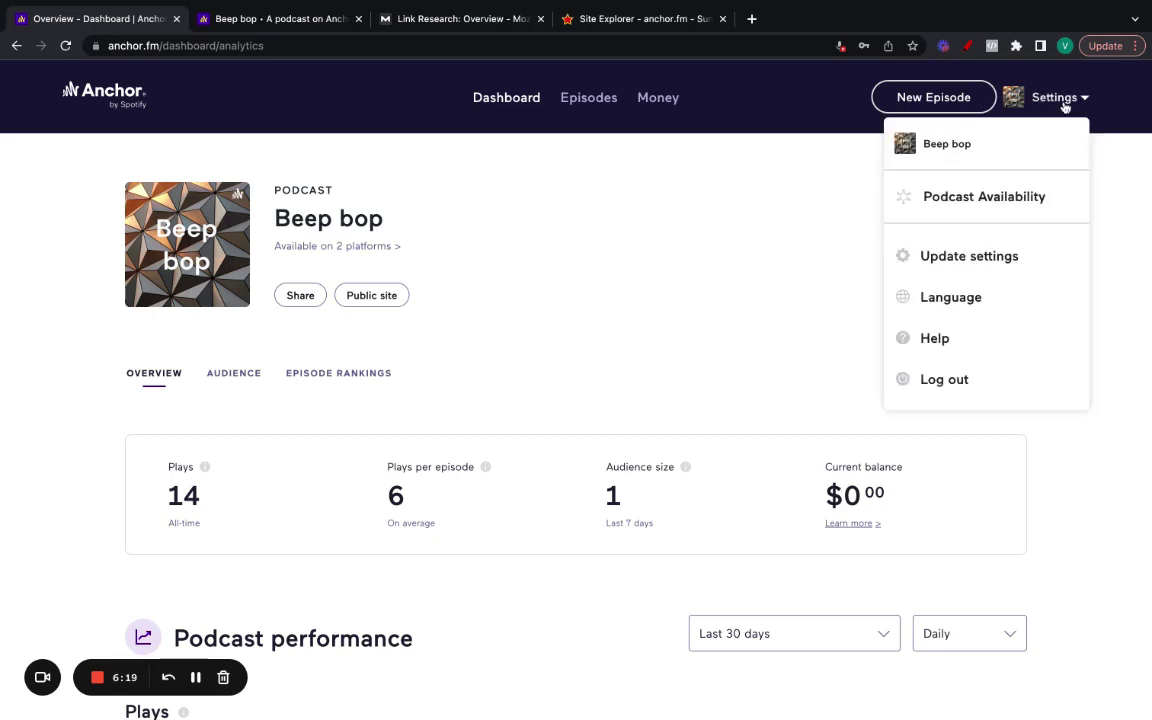
{"action": "left_click", "coordinate": [990, 257]}
{"action": "scroll", "coordinate": [491, 236], "scroll_direction": "down", "scroll_amount": 7}
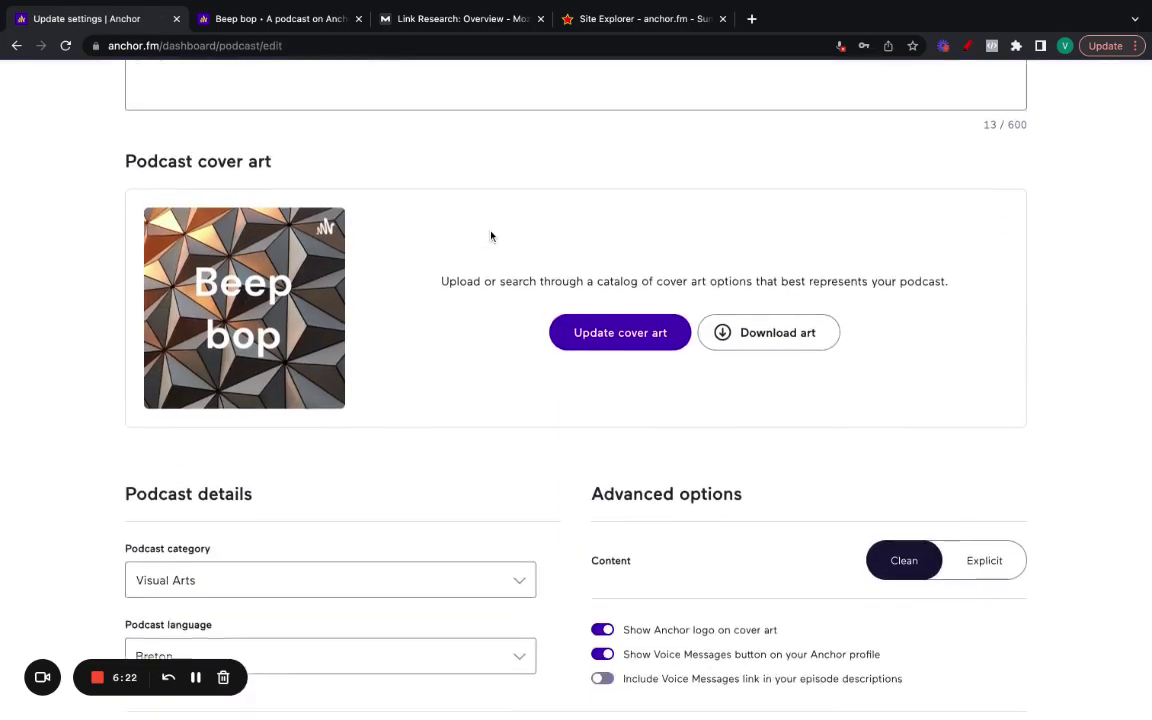
{"action": "scroll", "coordinate": [491, 236], "scroll_direction": "up", "scroll_amount": 7}
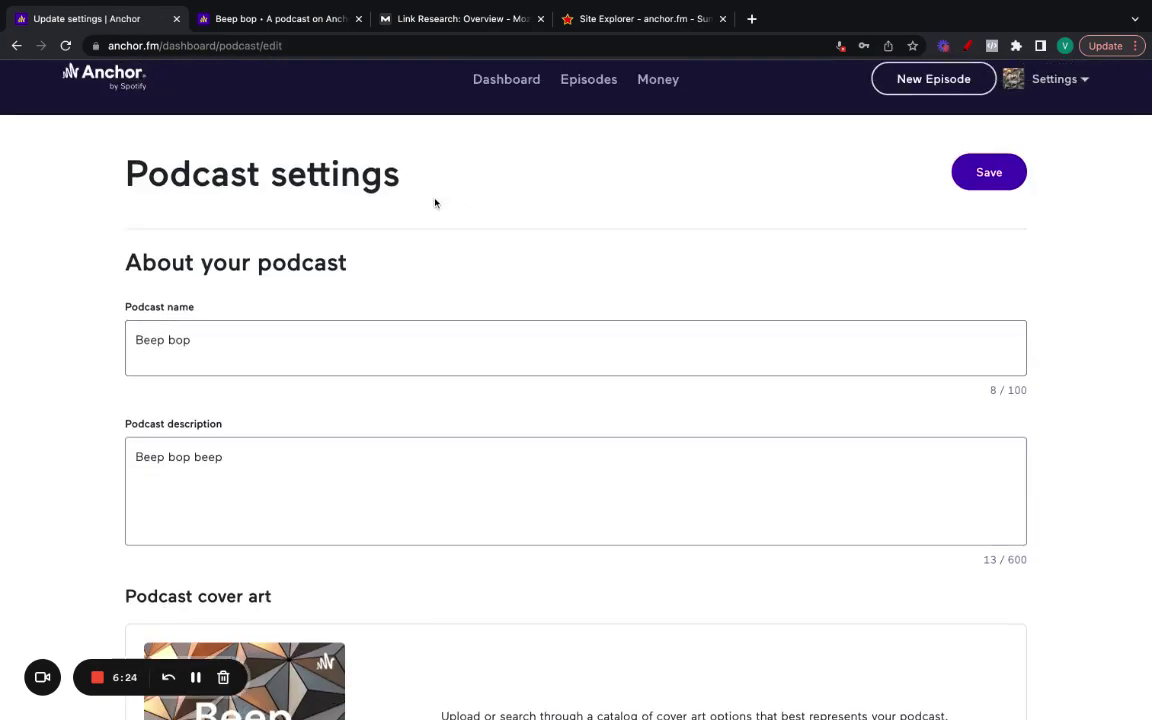
{"action": "scroll", "coordinate": [435, 203], "scroll_direction": "down", "scroll_amount": 3}
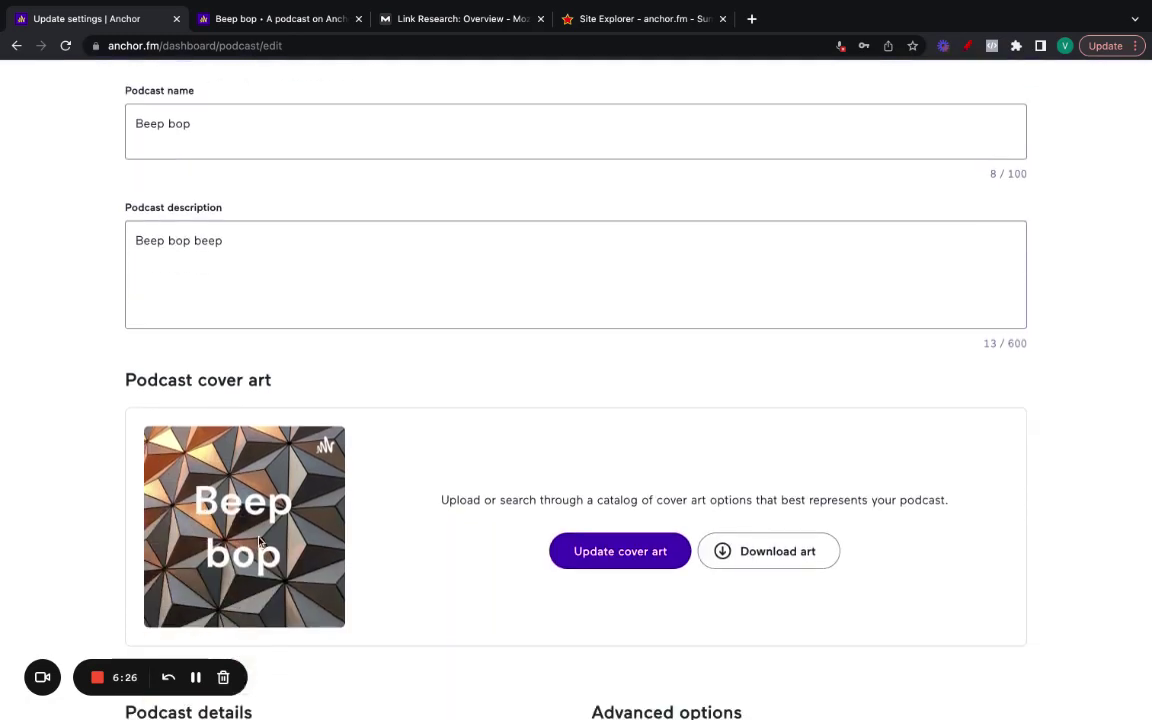
{"action": "left_click", "coordinate": [252, 19]}
{"action": "left_click", "coordinate": [135, 10]}
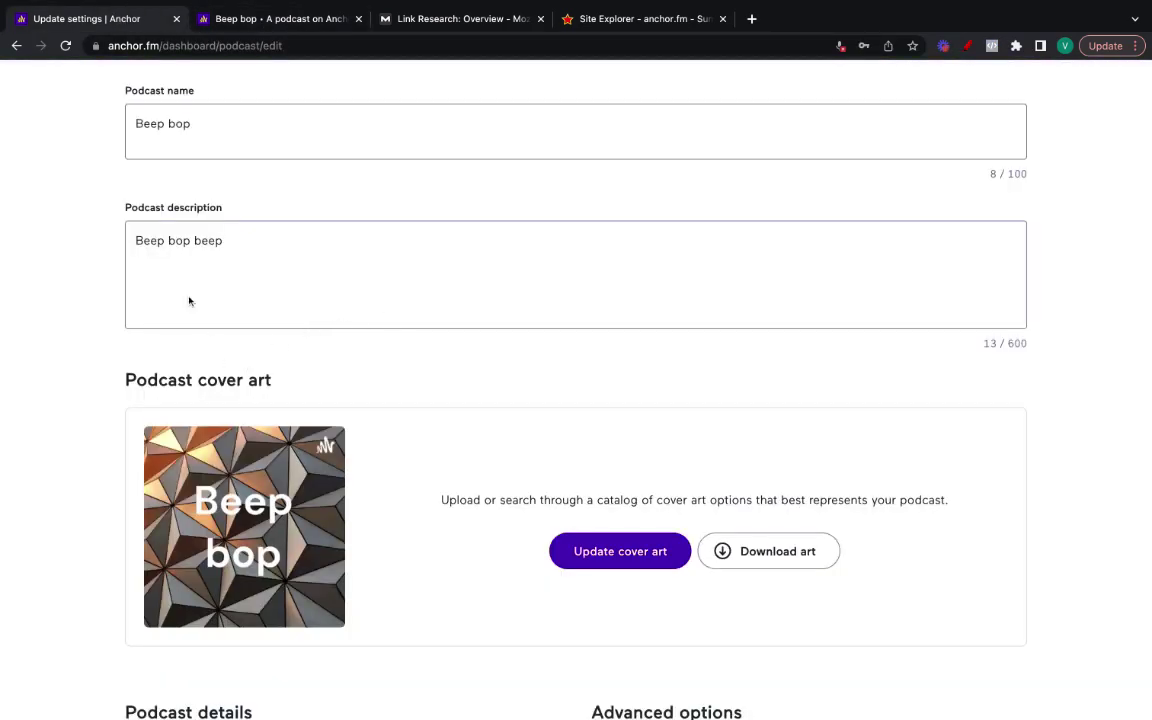
{"action": "triple_click", "coordinate": [313, 122]}
{"action": "left_click", "coordinate": [262, 21]}
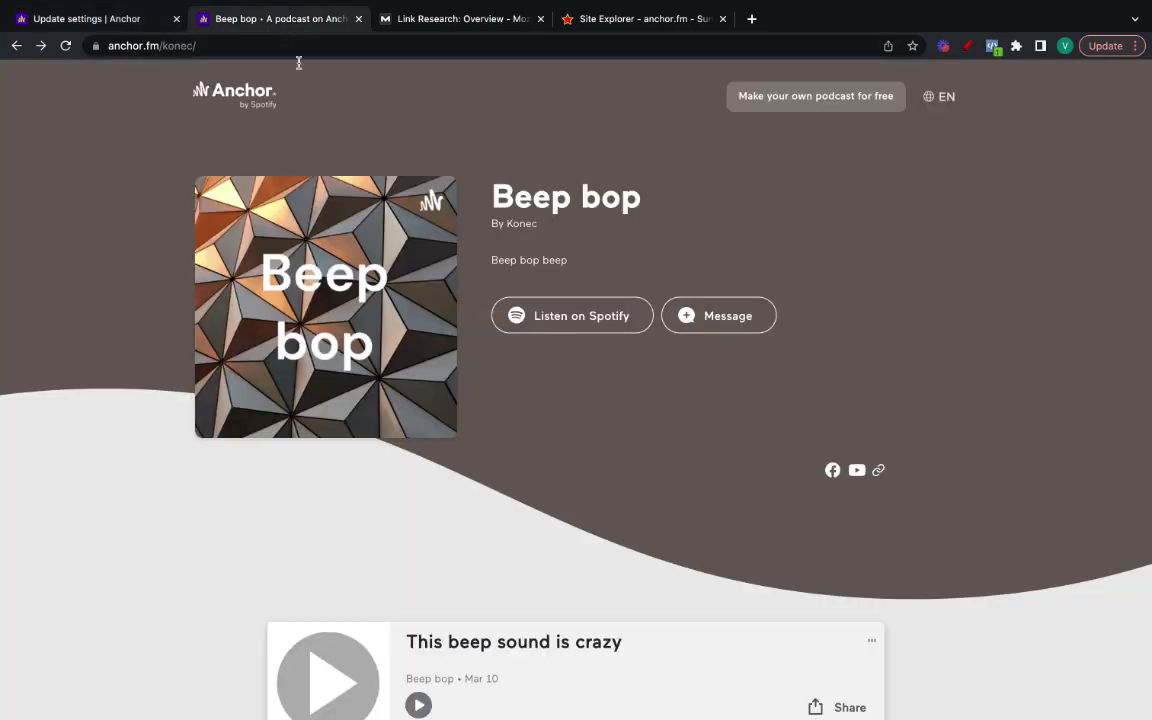
{"action": "key", "text": "ctrl+shift+Tab"}
{"action": "scroll", "coordinate": [447, 250], "scroll_direction": "down", "scroll_amount": 9}
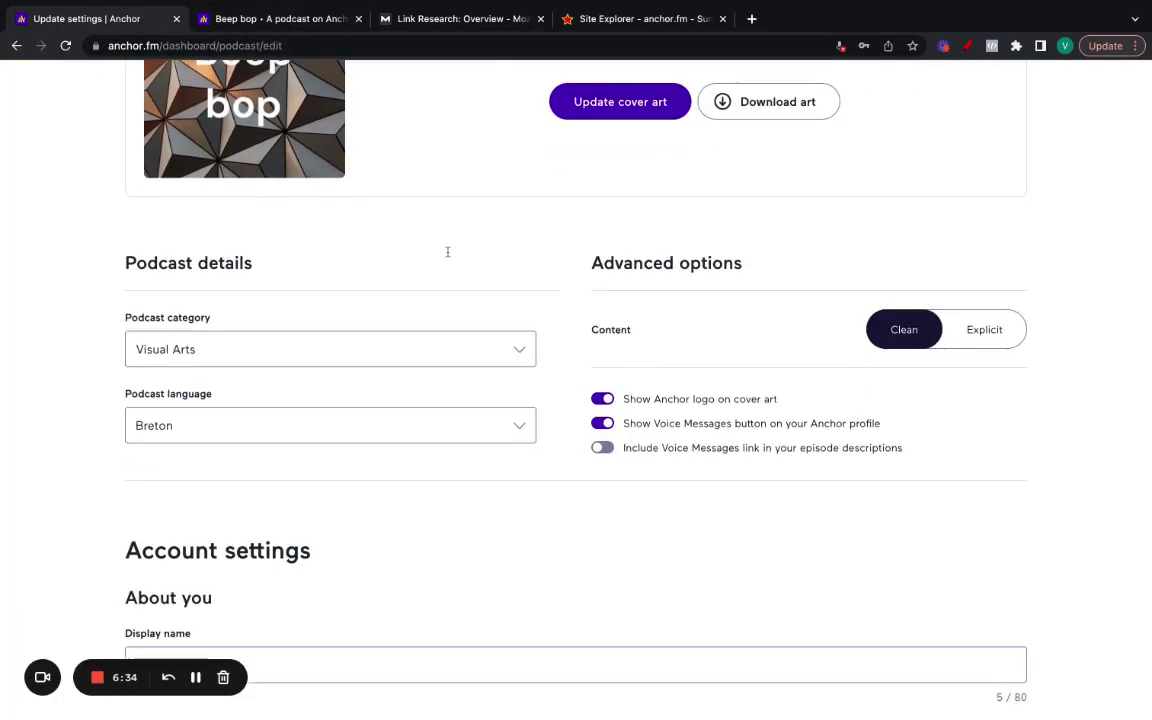
{"action": "left_click", "coordinate": [330, 366]}
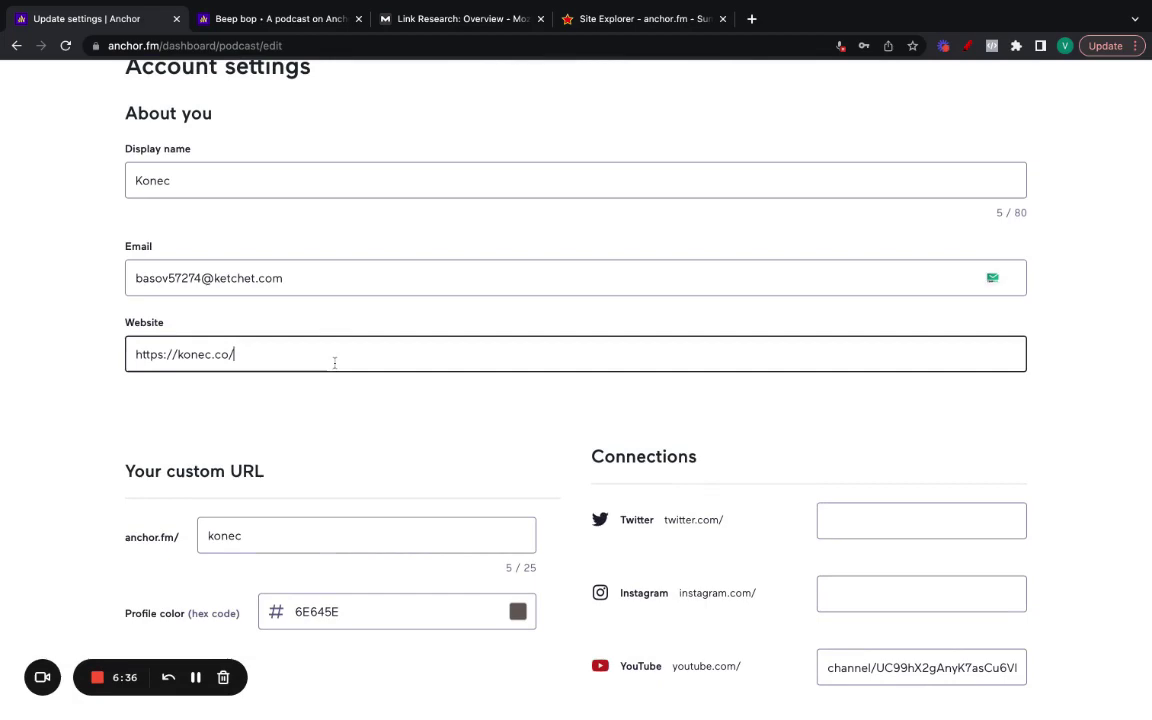
{"action": "left_click", "coordinate": [293, 25]}
{"action": "scroll", "coordinate": [700, 390], "scroll_direction": "down", "scroll_amount": 1}
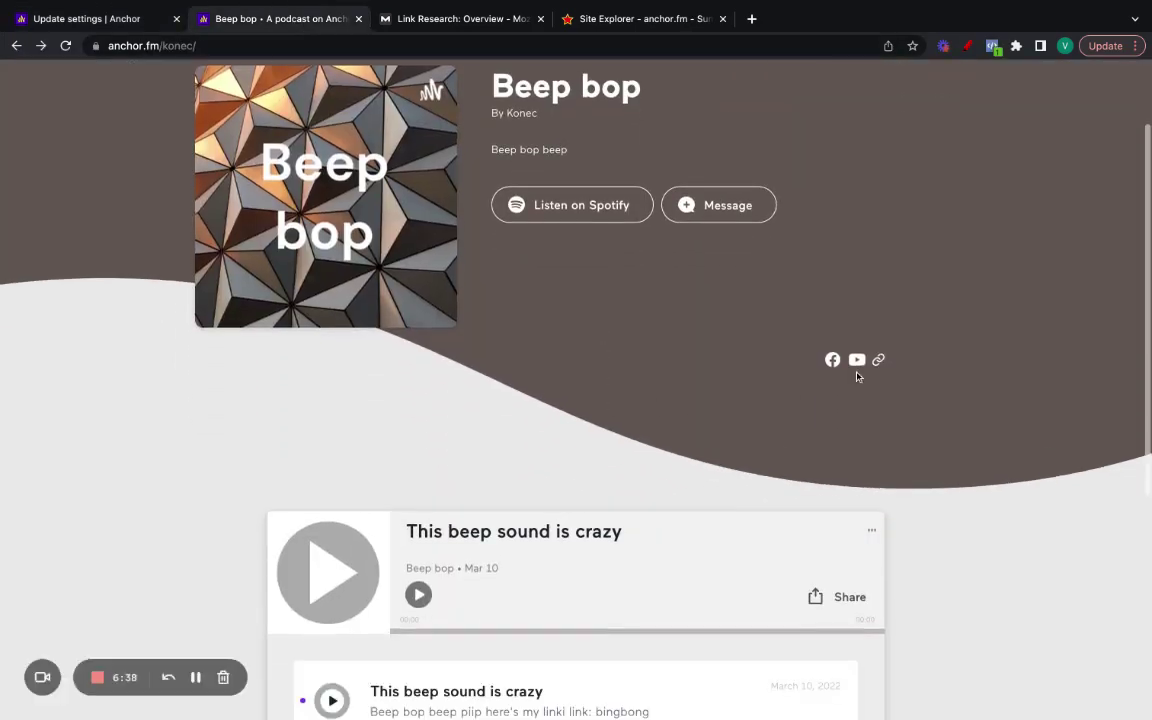
- Inspect the markup of the public page's YouTube link icon in DevTools
{"action": "left_click", "coordinate": [90, 18]}
{"action": "scroll", "coordinate": [671, 365], "scroll_direction": "down", "scroll_amount": 3}
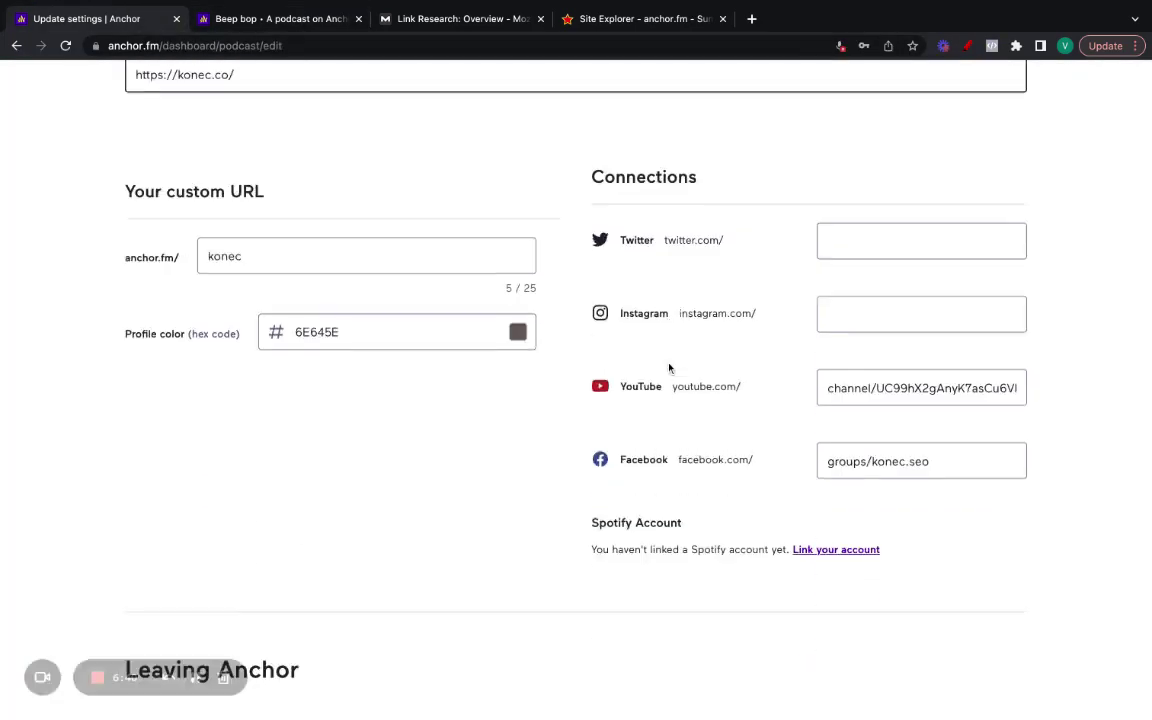
{"action": "left_click", "coordinate": [345, 21]}
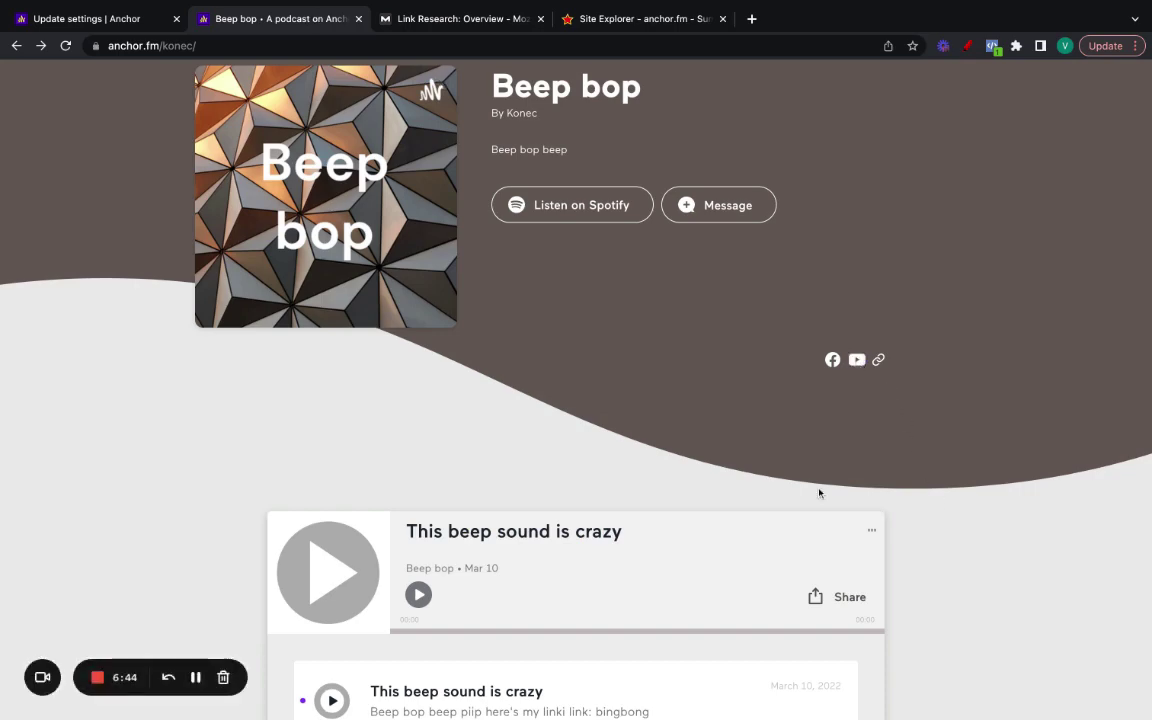
{"action": "key", "text": "ctrl+shift+i"}
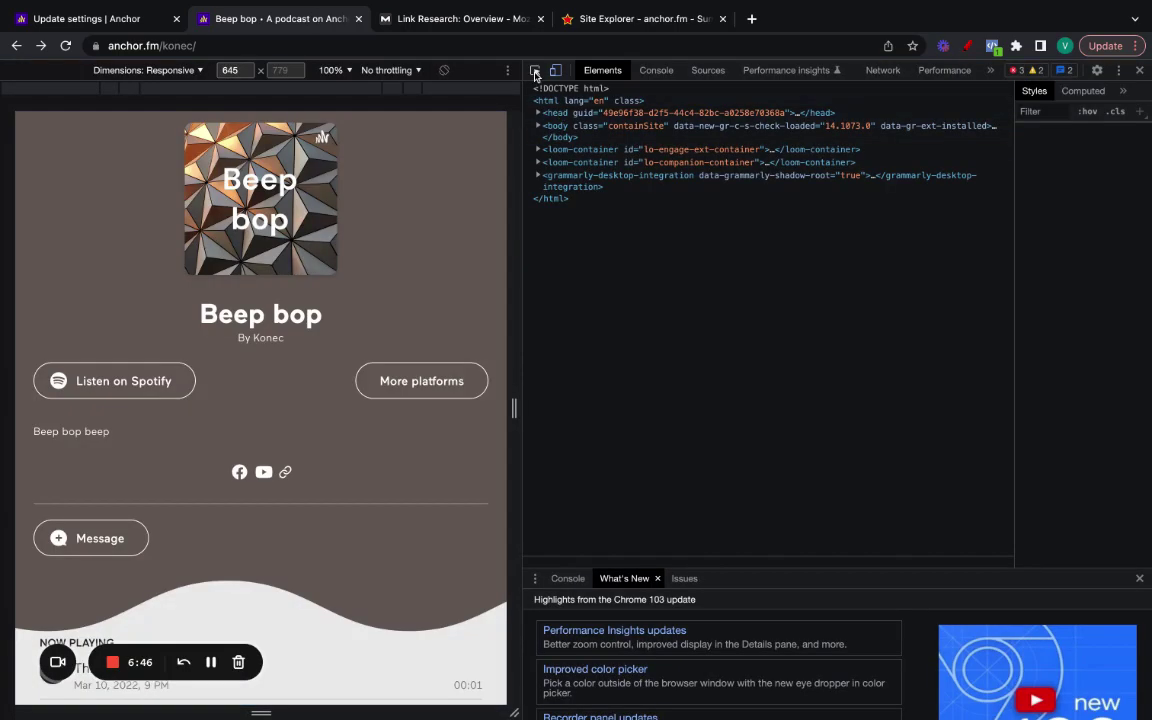
{"action": "key", "text": "ctrl+shift+c"}
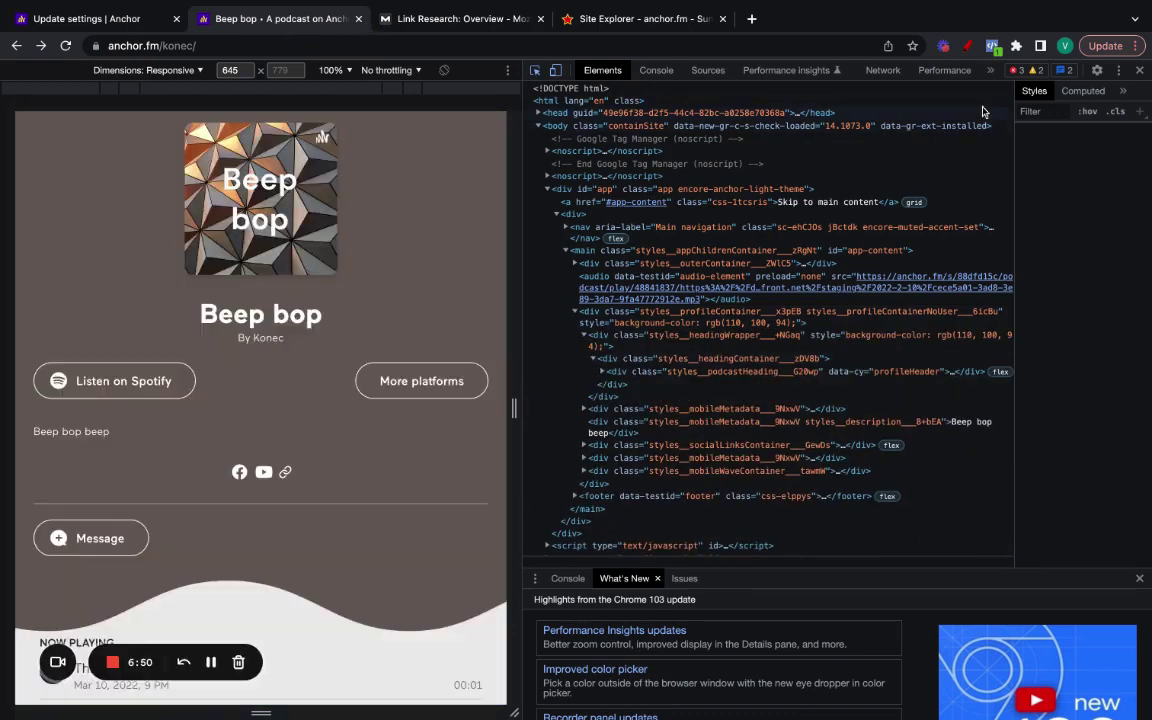
- Close DevTools and go back to the podcast settings page
{"action": "left_click", "coordinate": [1140, 70]}
{"action": "left_click", "coordinate": [90, 18]}
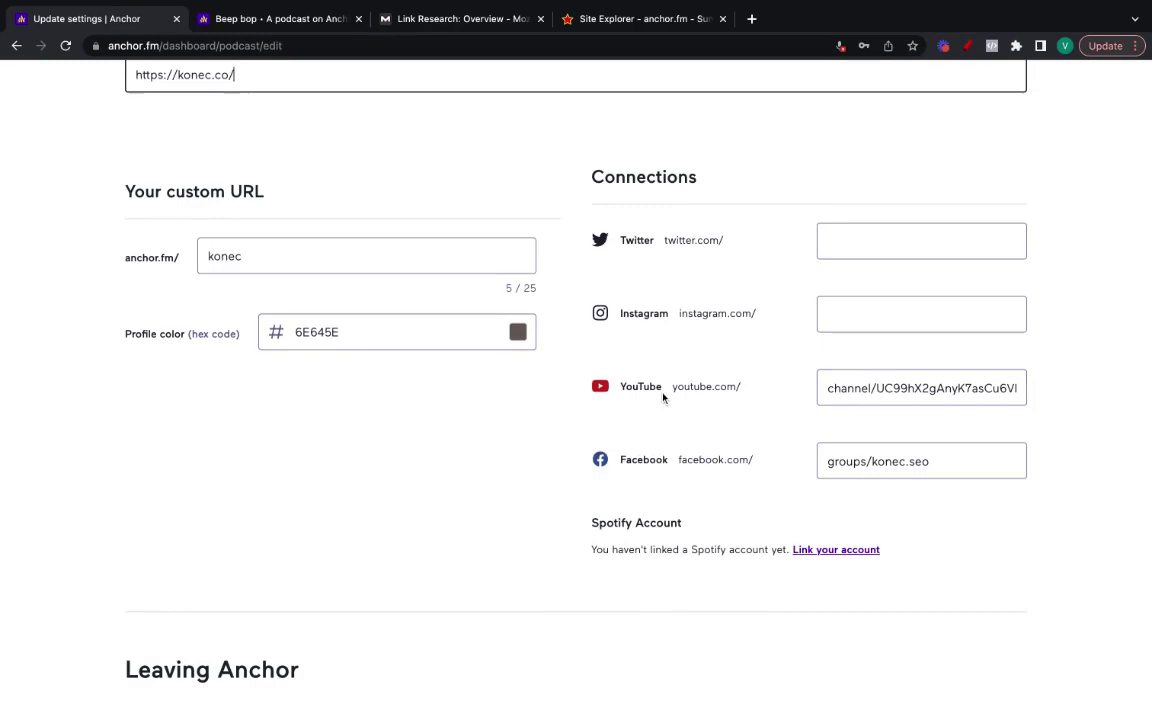
{"action": "scroll", "coordinate": [663, 397], "scroll_direction": "down", "scroll_amount": 3}
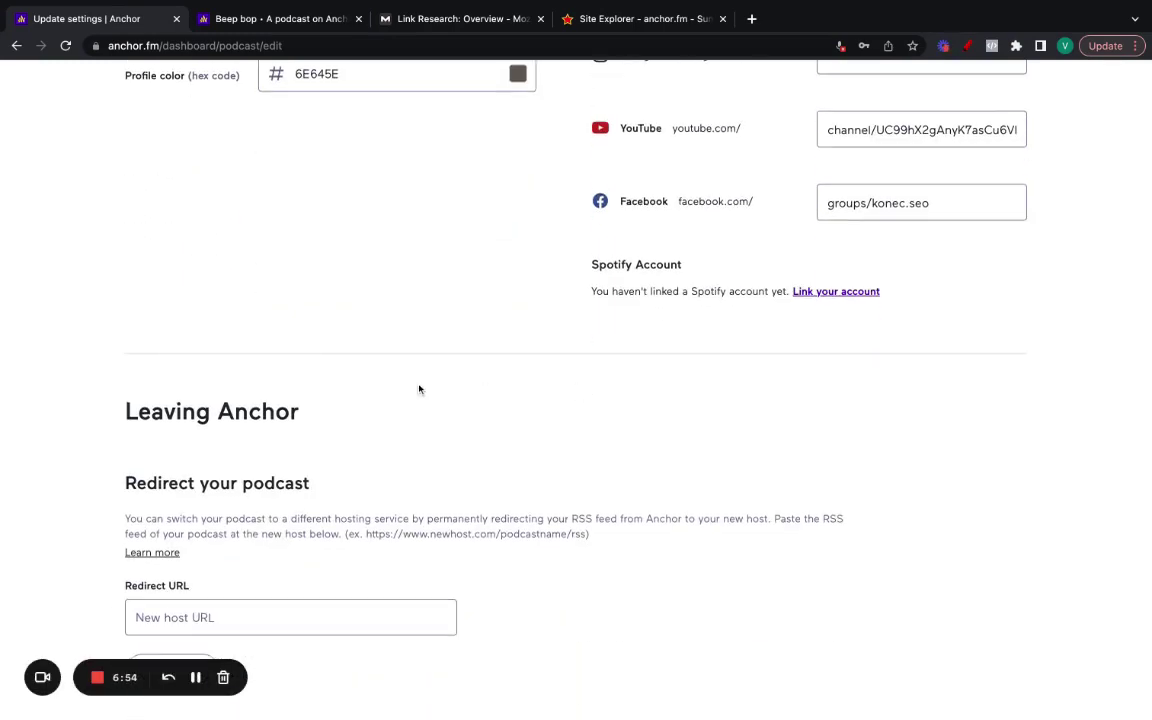
{"action": "scroll", "coordinate": [419, 386], "scroll_direction": "down", "scroll_amount": 2}
{"action": "scroll", "coordinate": [419, 386], "scroll_direction": "up", "scroll_amount": 20}
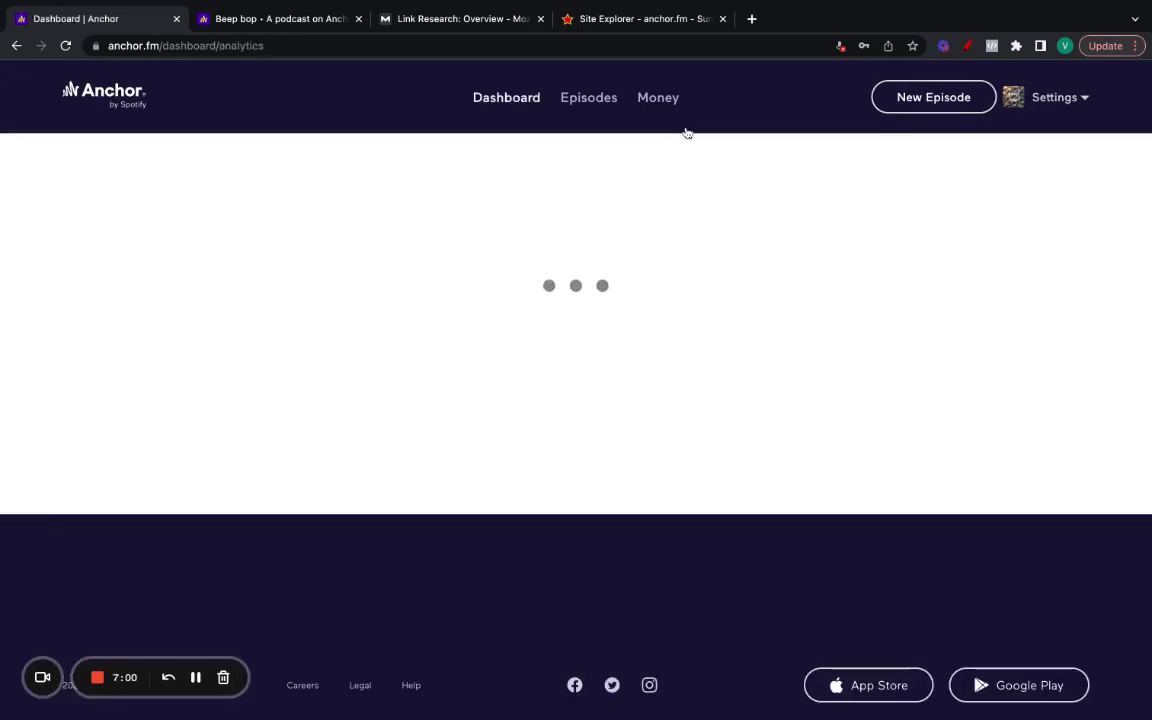
- Load vetted.com in place of the public Beep bop podcast page
{"action": "left_click", "coordinate": [322, 31]}
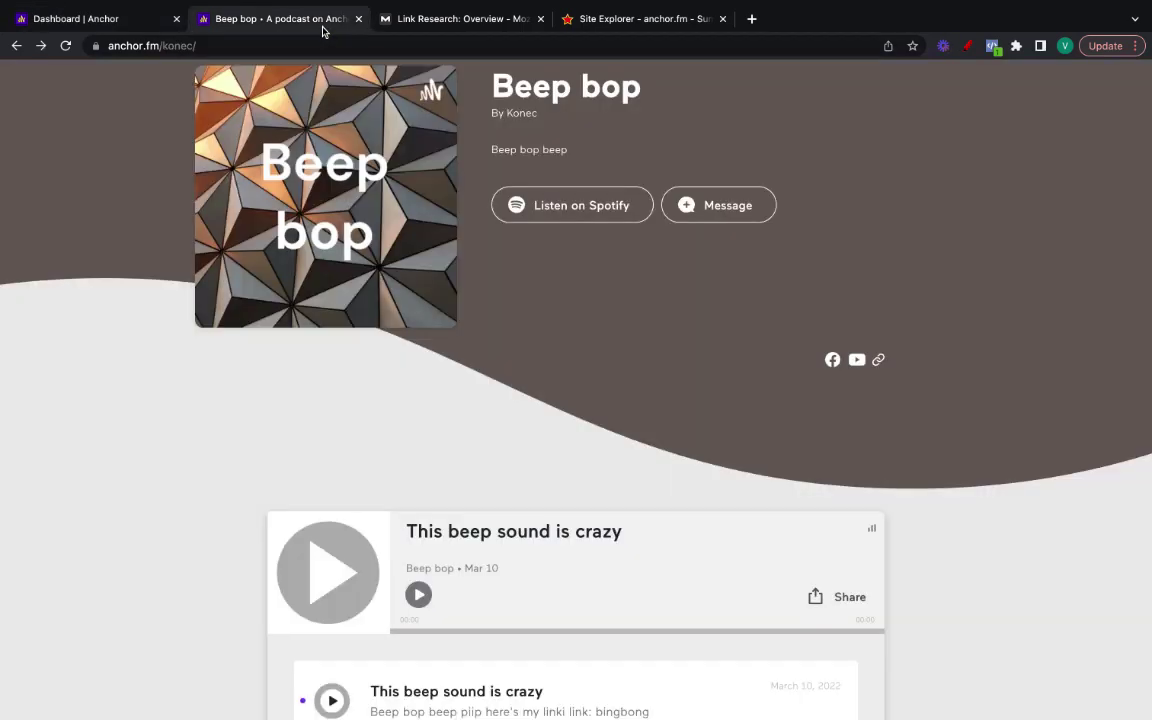
{"action": "scroll", "coordinate": [296, 81], "scroll_direction": "up", "scroll_amount": 2}
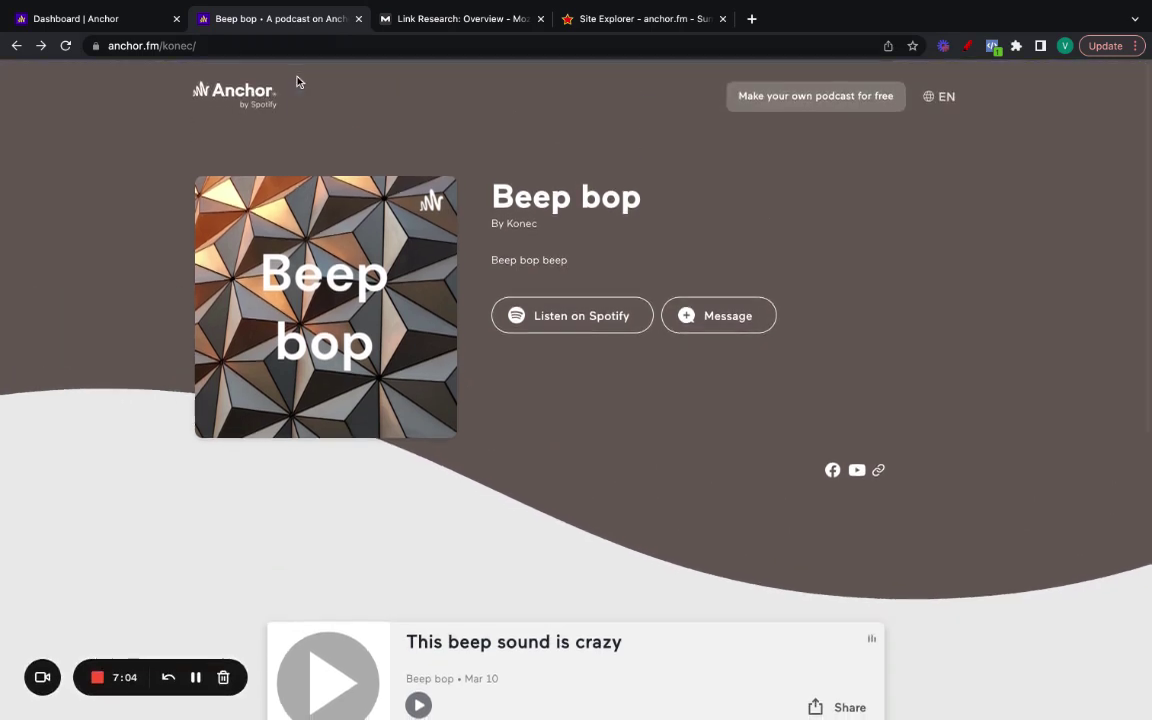
{"action": "left_click", "coordinate": [332, 46]}
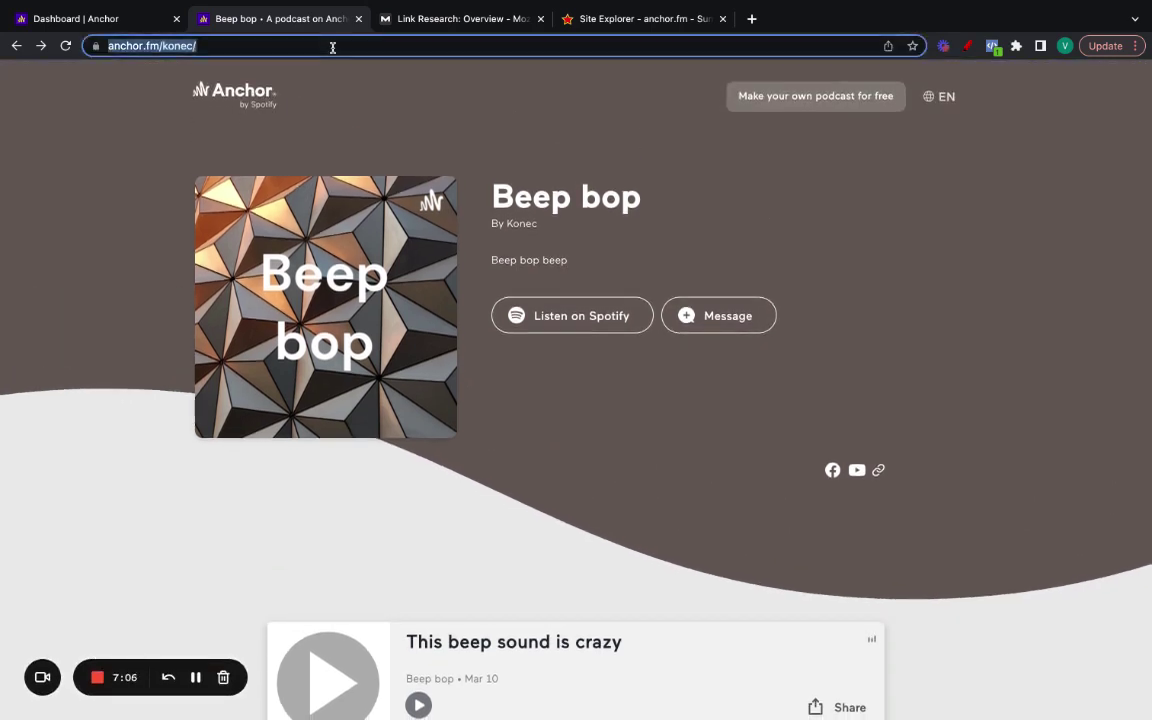
{"action": "type", "text": "vetted.com"}
{"action": "key", "text": "Return"}
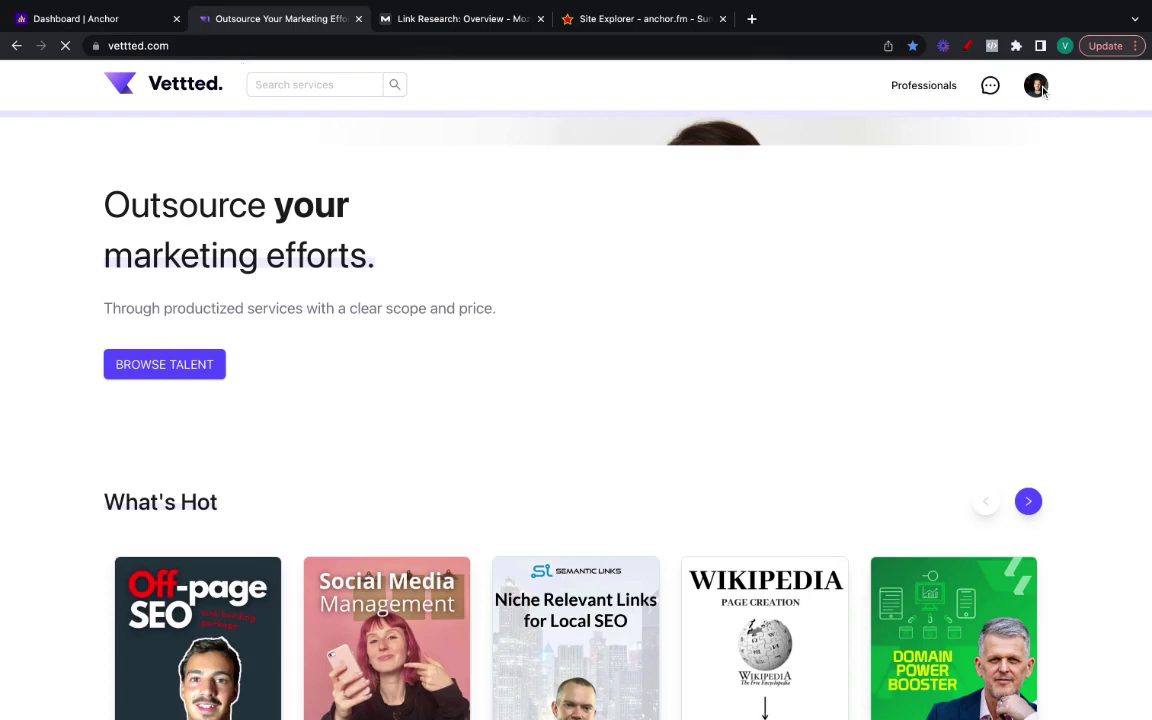
- From your Vettted profile, open the Social SEO Campaign gig in a new tab
{"action": "left_click", "coordinate": [1036, 92]}
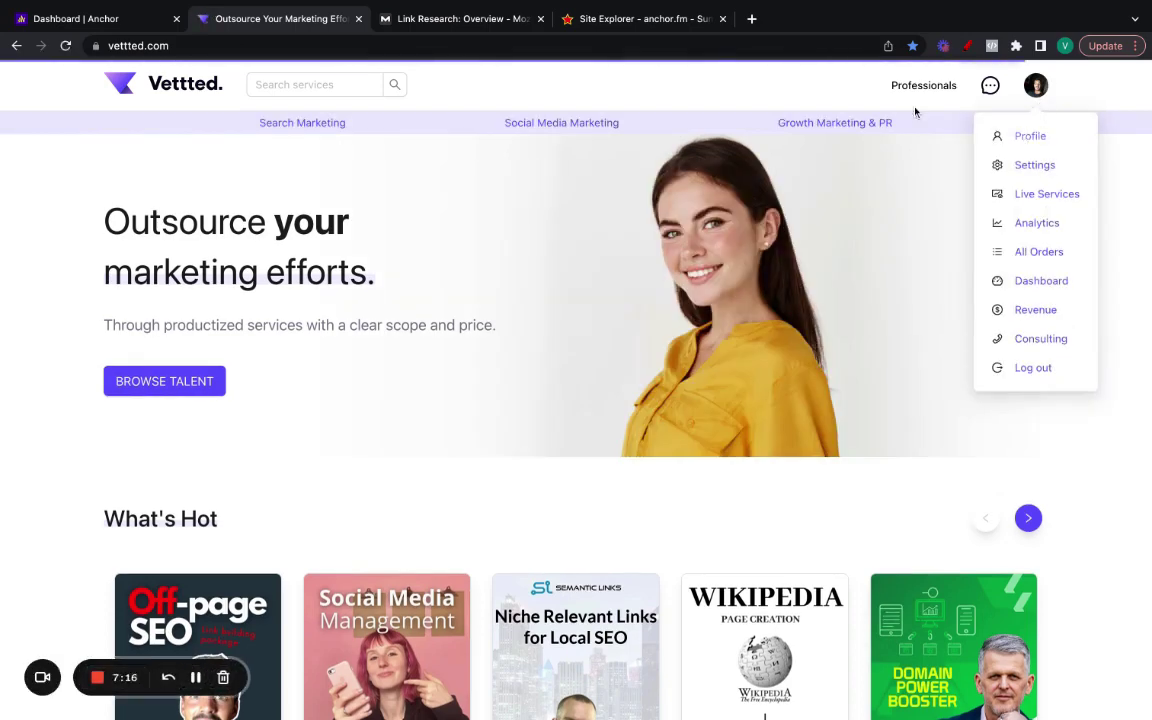
{"action": "left_click", "coordinate": [1007, 146]}
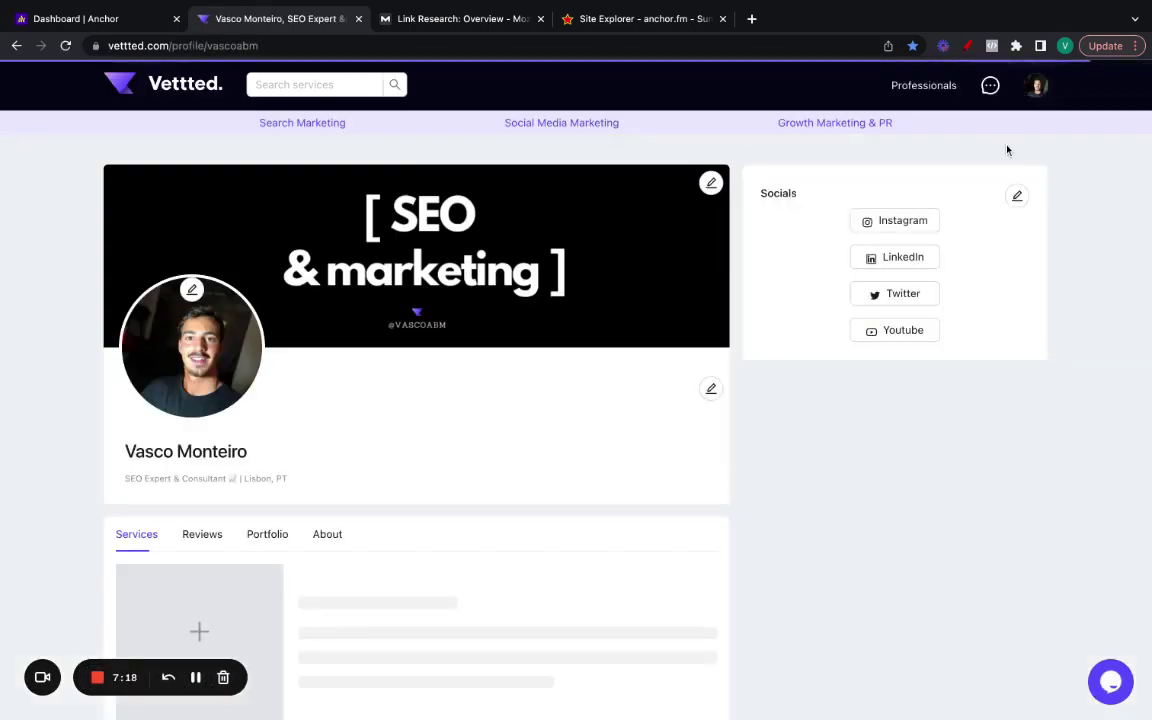
{"action": "scroll", "coordinate": [394, 221], "scroll_direction": "down", "scroll_amount": 10}
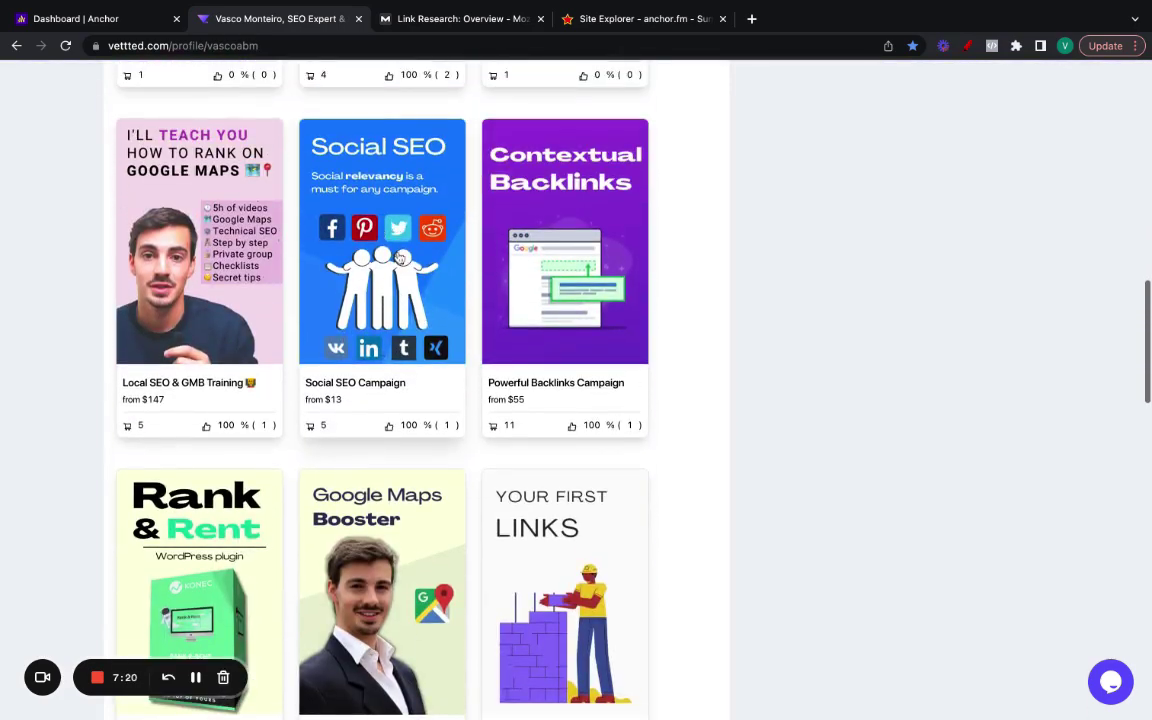
{"action": "left_click", "coordinate": [400, 258], "text": "ctrl"}
{"action": "scroll", "coordinate": [400, 258], "scroll_direction": "down", "scroll_amount": 7}
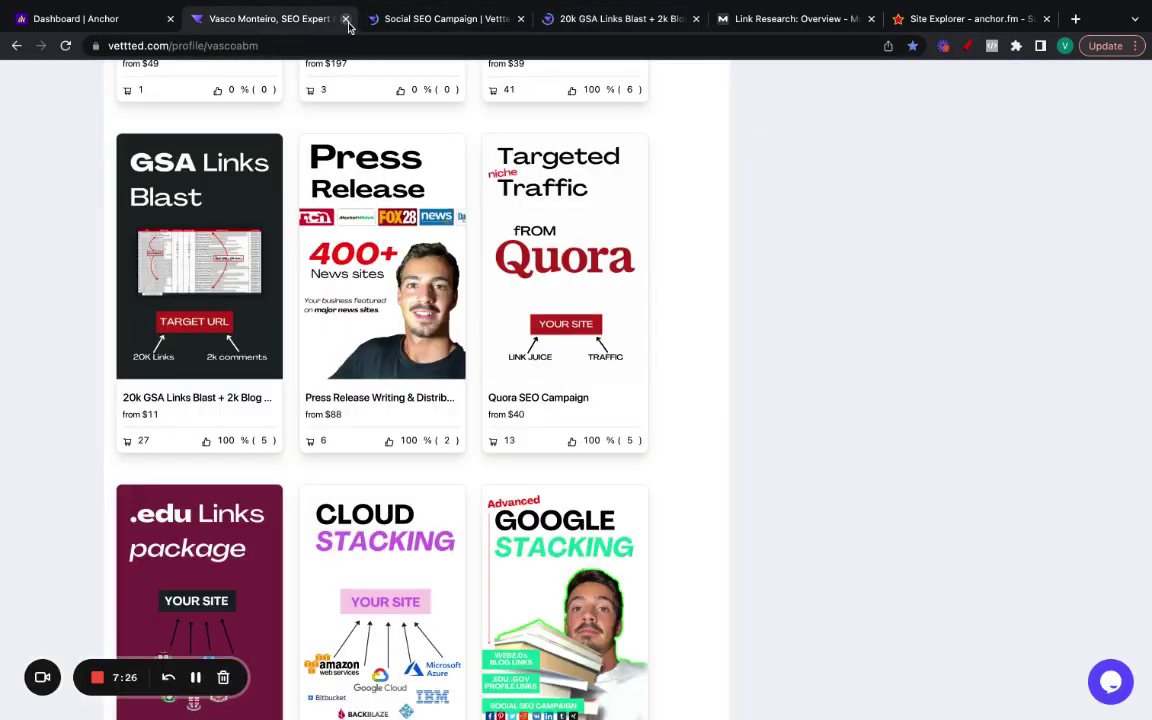
- Close the profile and review the 20k GSA Links Blast and Social SEO Campaign gigs
{"action": "left_click", "coordinate": [345, 19]}
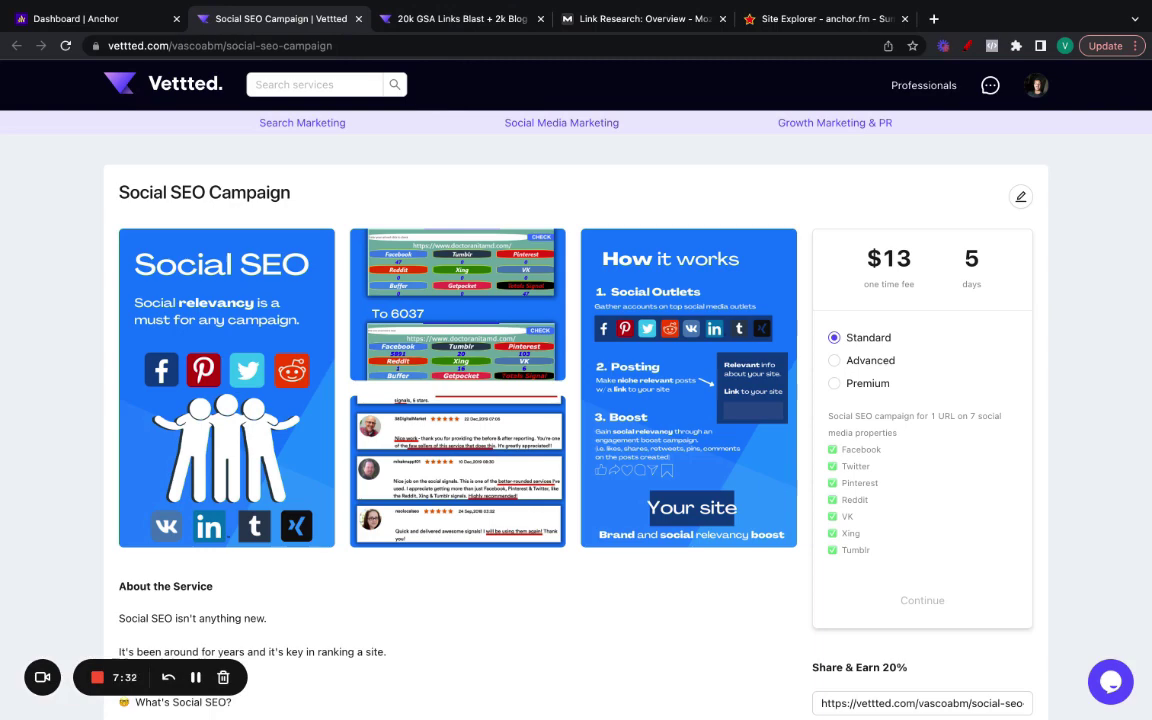
{"action": "left_click", "coordinate": [410, 19]}
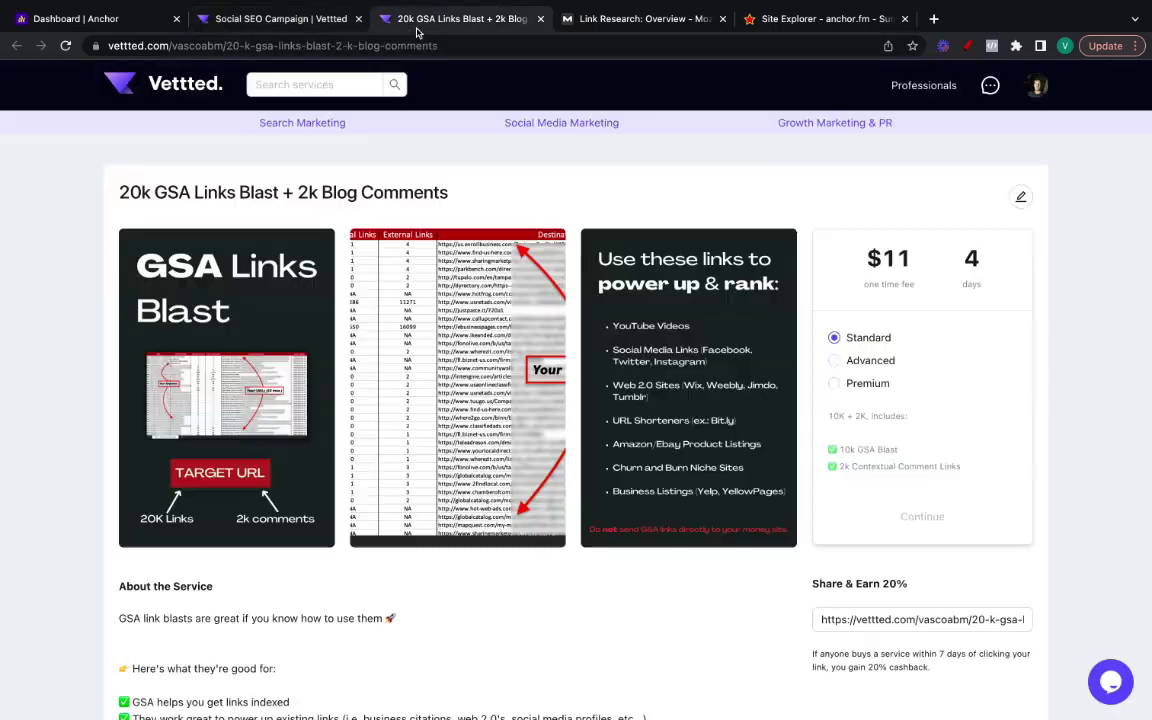
{"action": "left_click", "coordinate": [280, 18]}
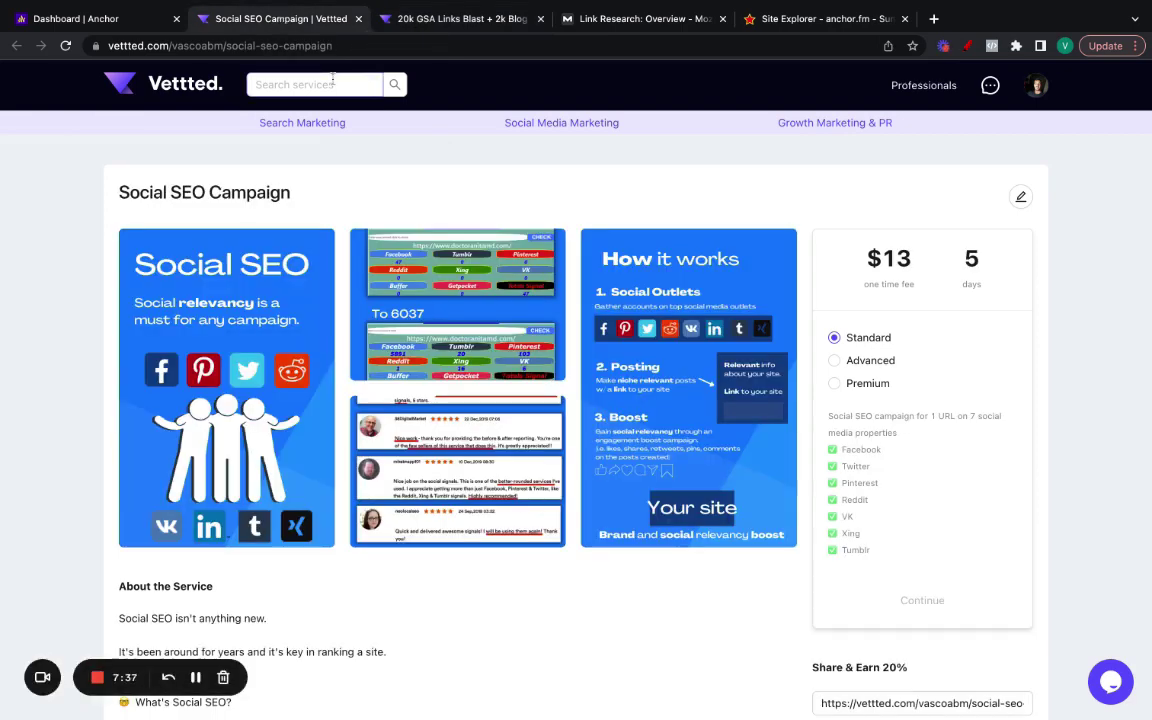
{"action": "left_click", "coordinate": [146, 28]}
- Compare Moz's and Majestic's anchor.fm link metrics, then return to the Social SEO Campaign gig
{"action": "left_click", "coordinate": [597, 20]}
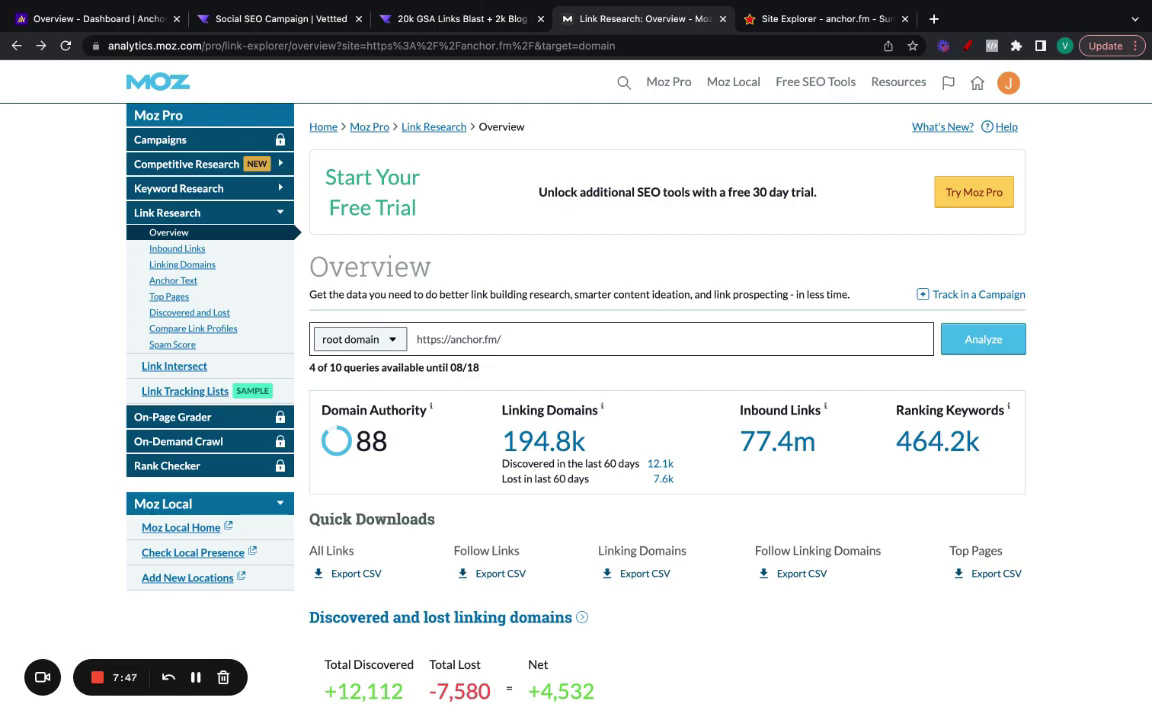
{"action": "left_click", "coordinate": [792, 22]}
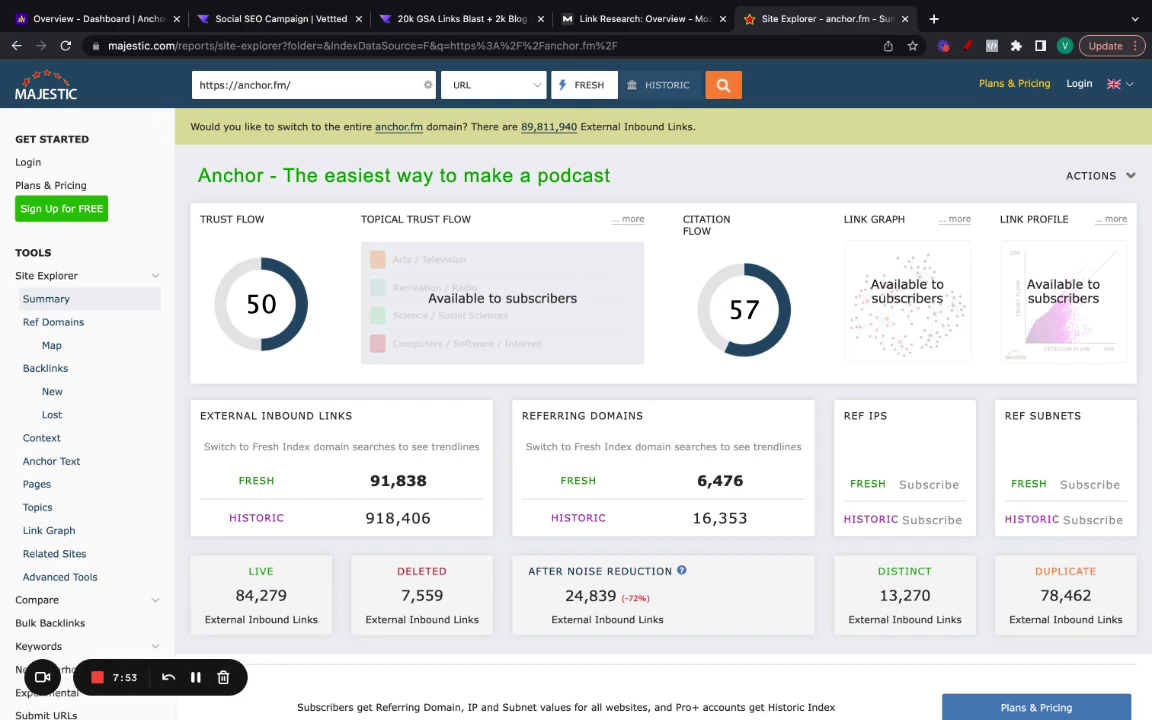
{"action": "left_click", "coordinate": [280, 18]}
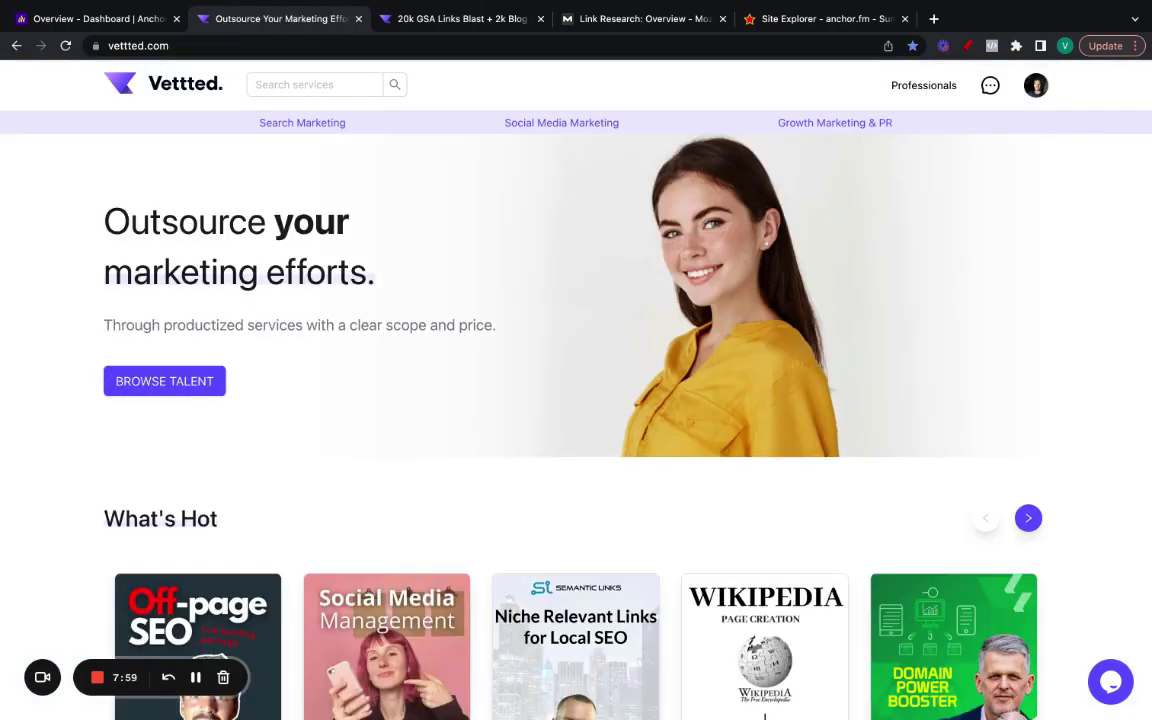
{"action": "scroll", "coordinate": [345, 155], "scroll_direction": "down", "scroll_amount": 3}
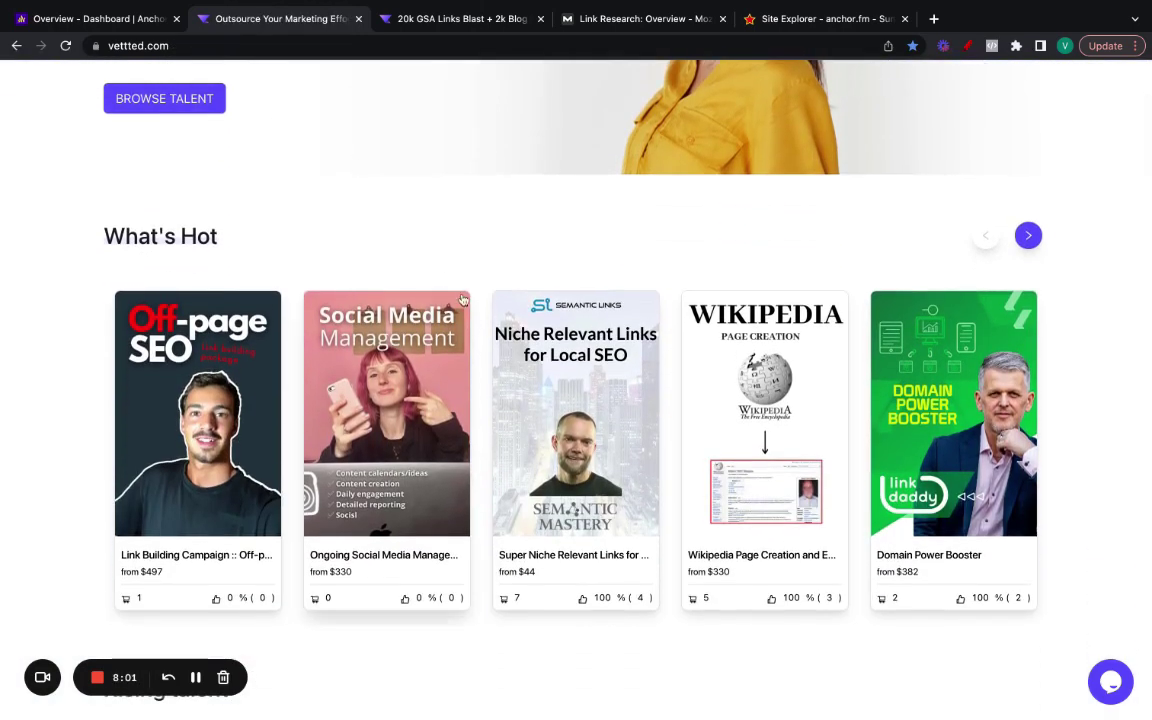
{"action": "scroll", "coordinate": [567, 407], "scroll_direction": "down", "scroll_amount": 1}
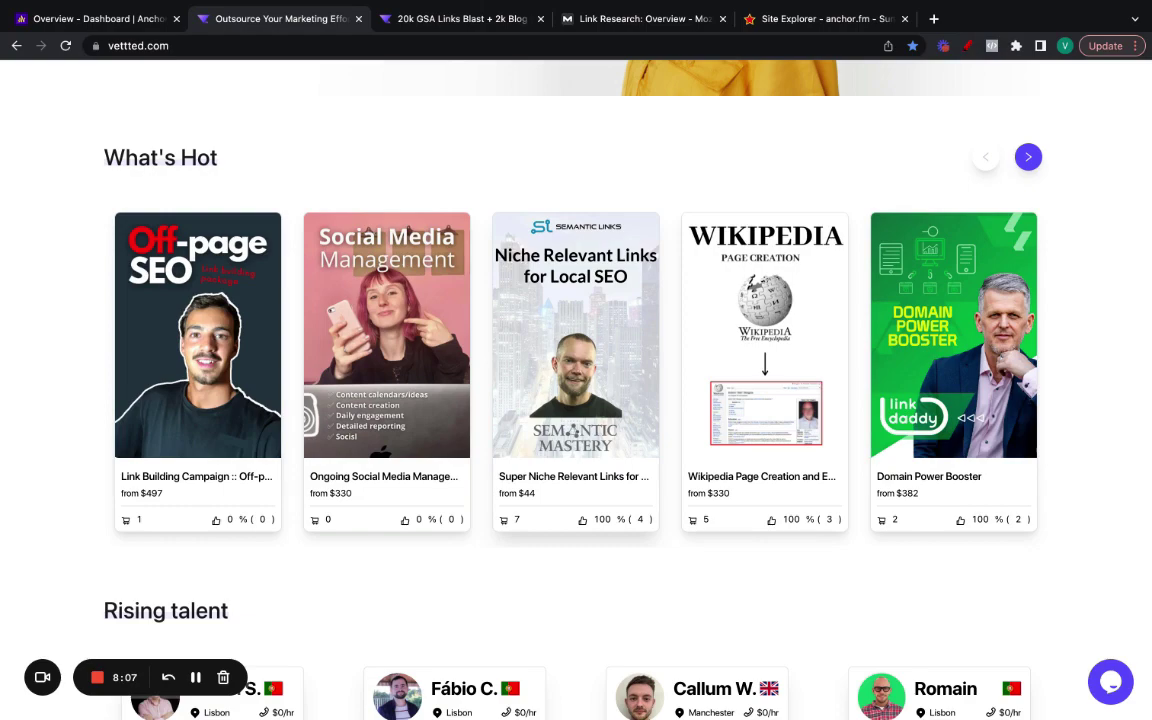
{"action": "scroll", "coordinate": [609, 430], "scroll_direction": "down", "scroll_amount": 8}
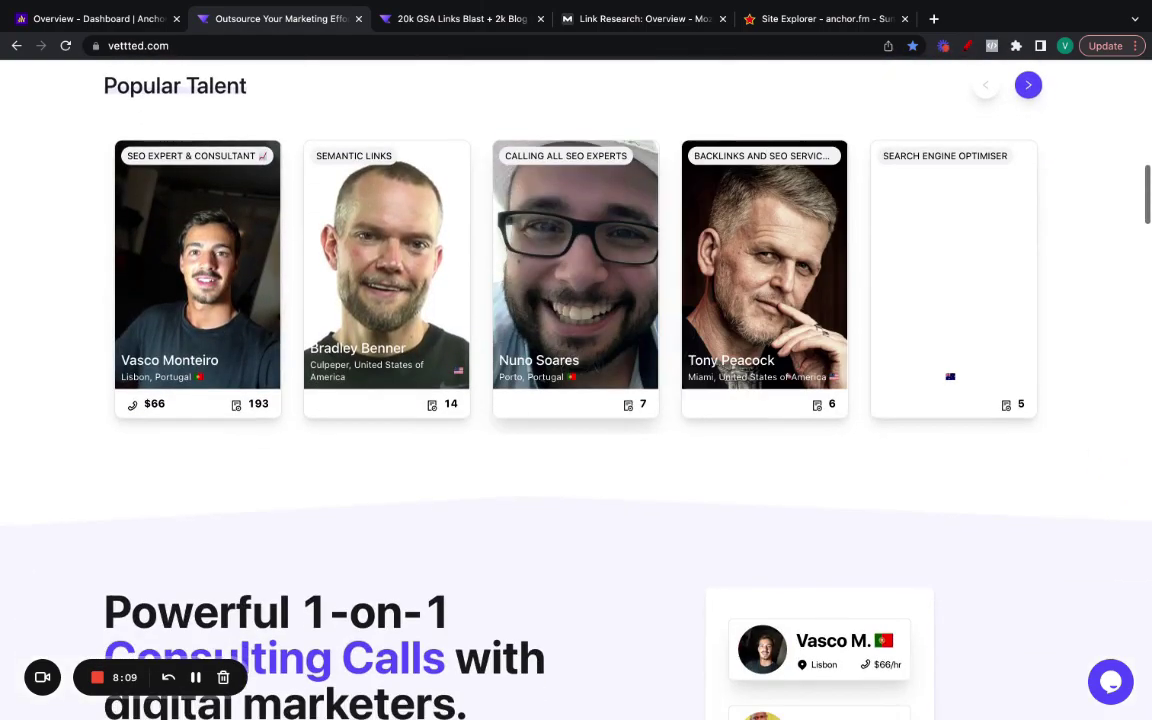
{"action": "scroll", "coordinate": [609, 430], "scroll_direction": "up", "scroll_amount": 15}
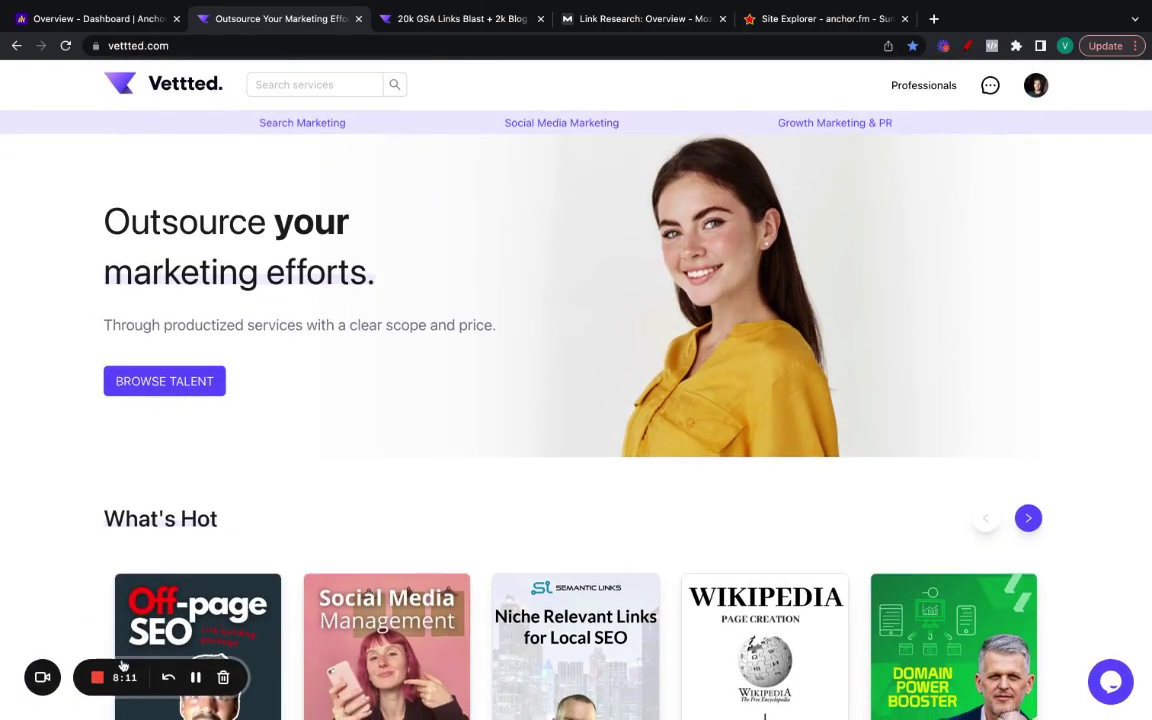